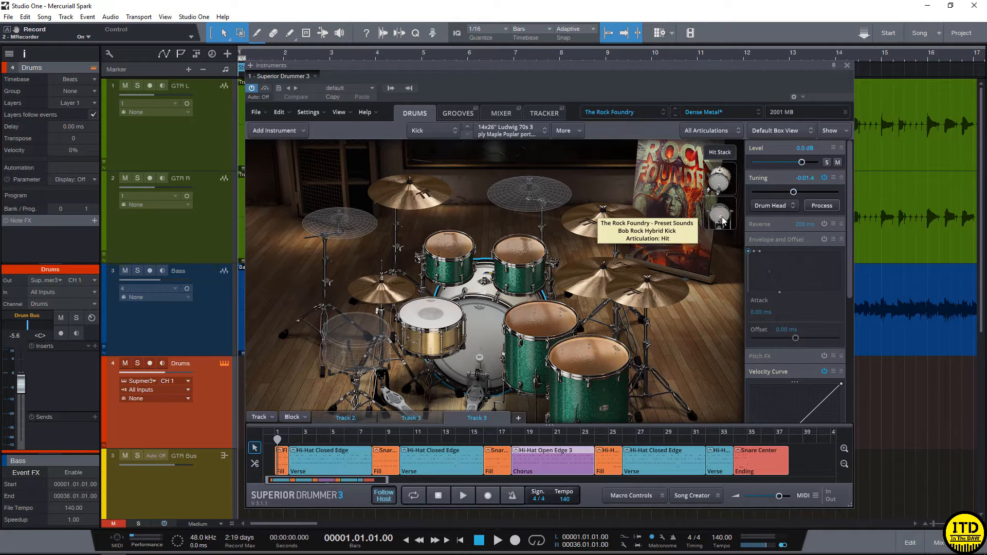
Step: Select the Bob Rock Hybrid Kick in the hit stack, and load the The Rock Foundry - Mono Kit sound library
click(720, 217)
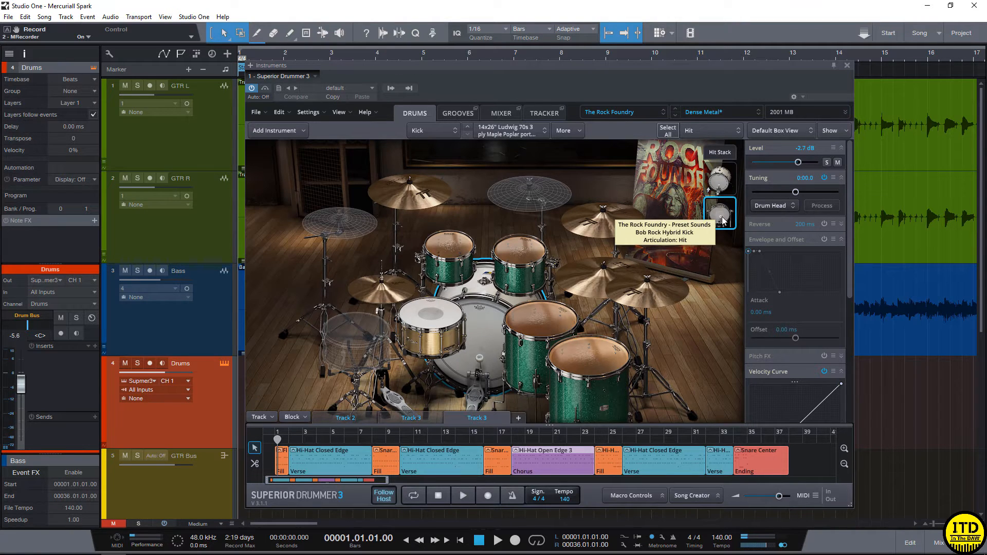
click(632, 111)
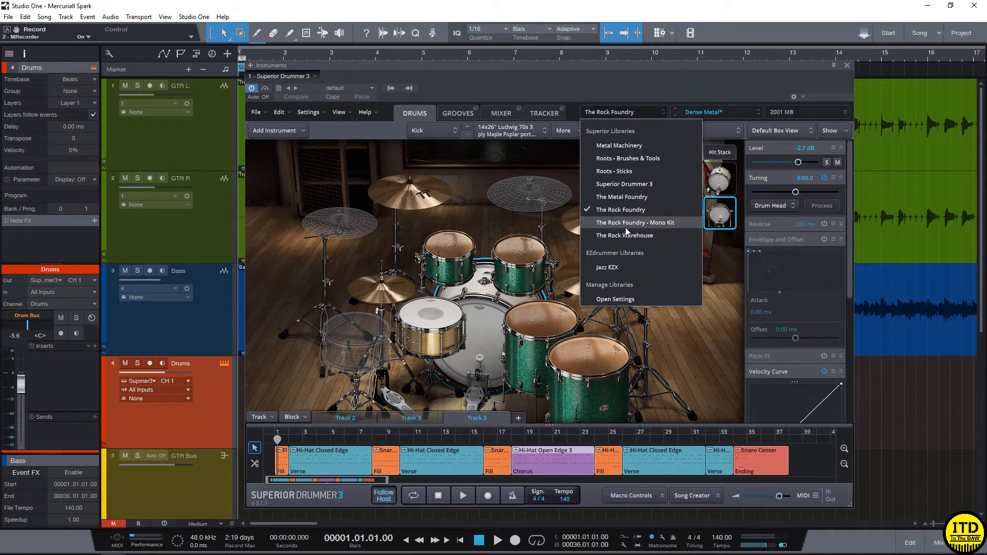
click(627, 223)
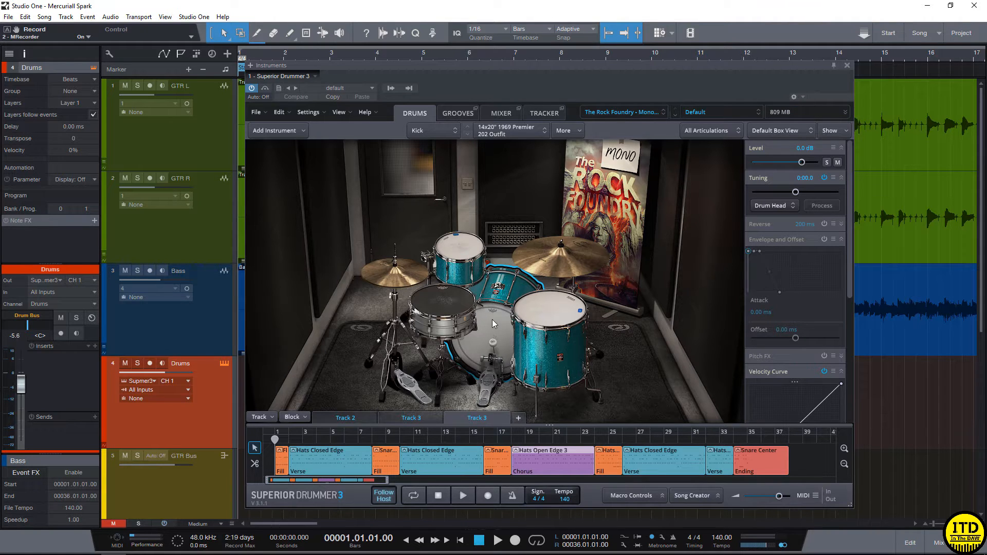
Step: Solo the Drums track and play the groove from the start of the song to audition the mono kit
key(s)
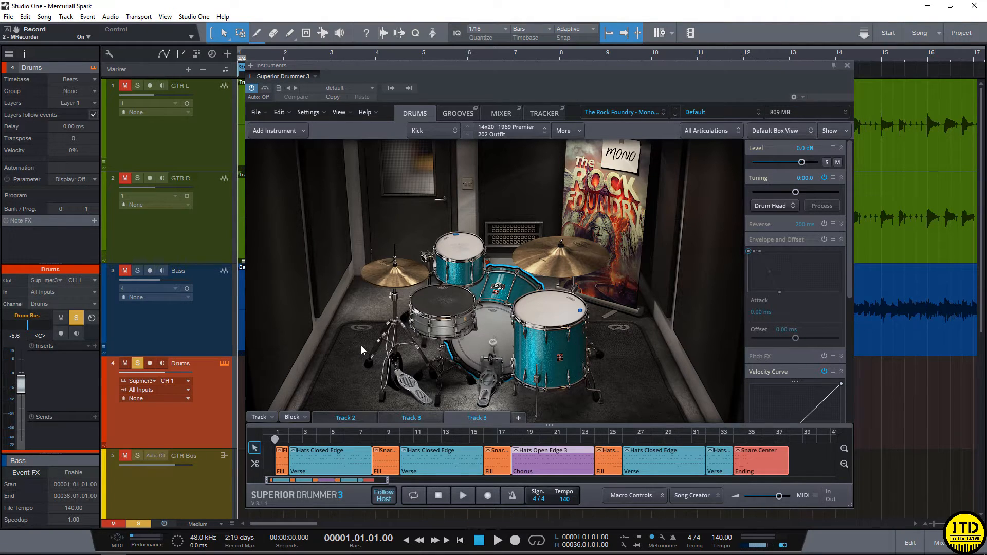
key(space)
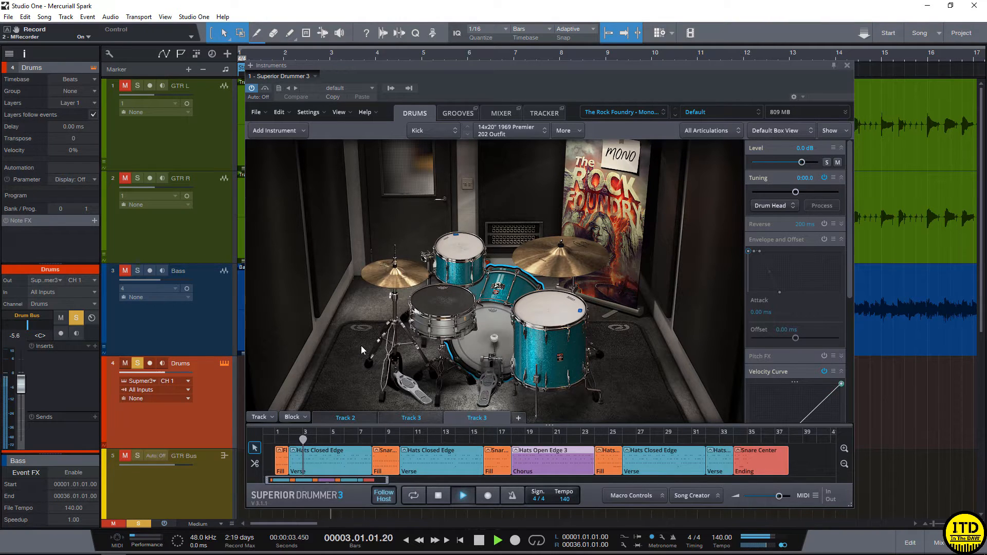
key(space)
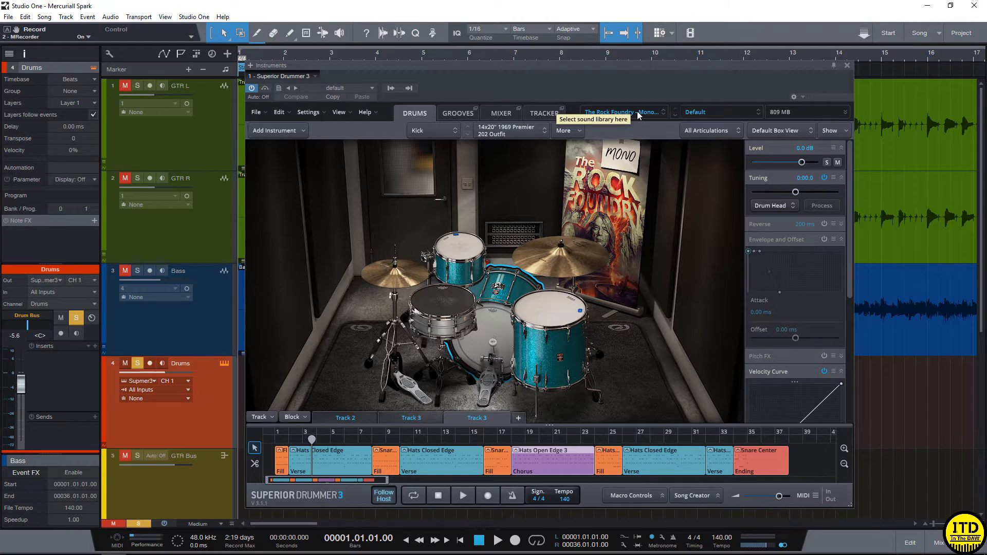
Step: Check the mono kit's Bob Rock presets and switch the sound library back to The Rock Foundry
click(715, 112)
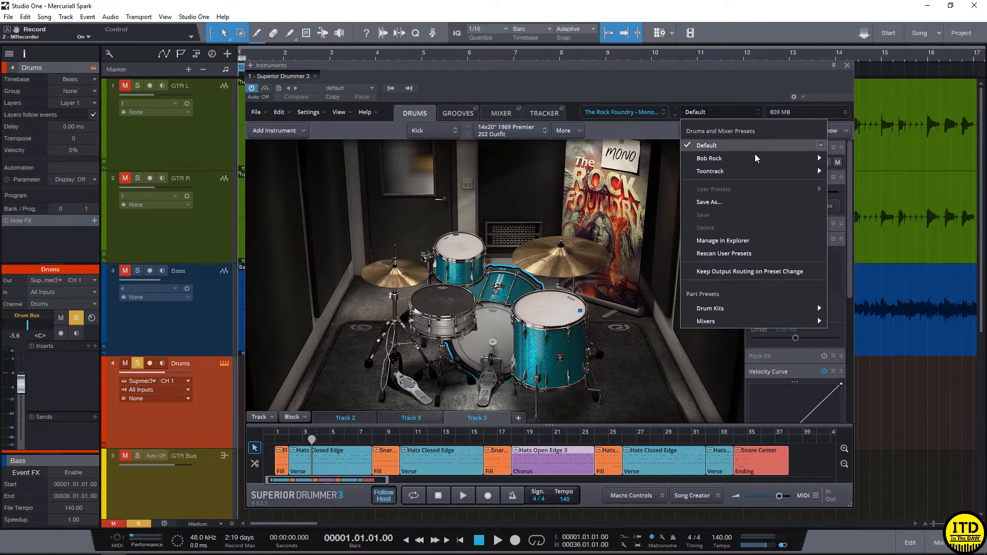
mouse_move(763, 161)
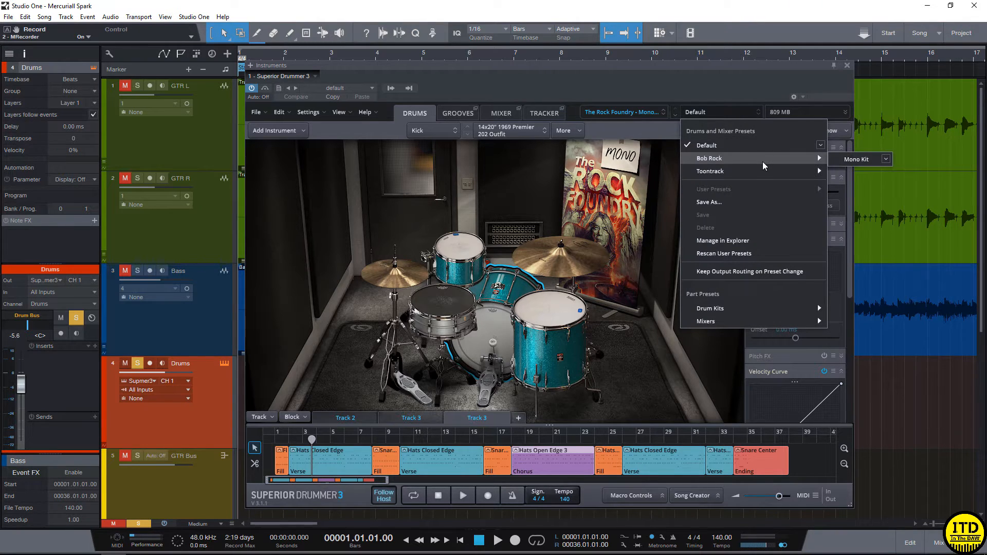
click(632, 111)
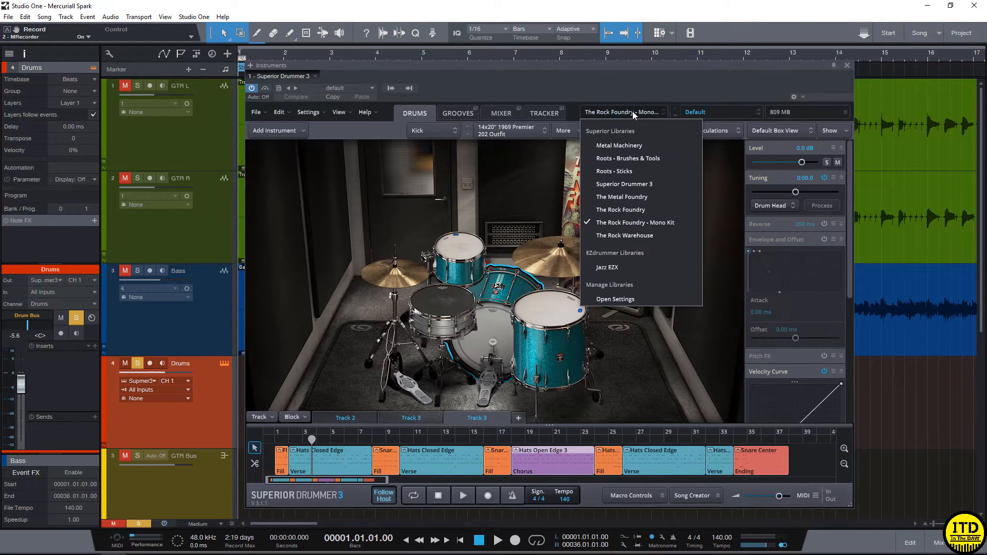
click(620, 210)
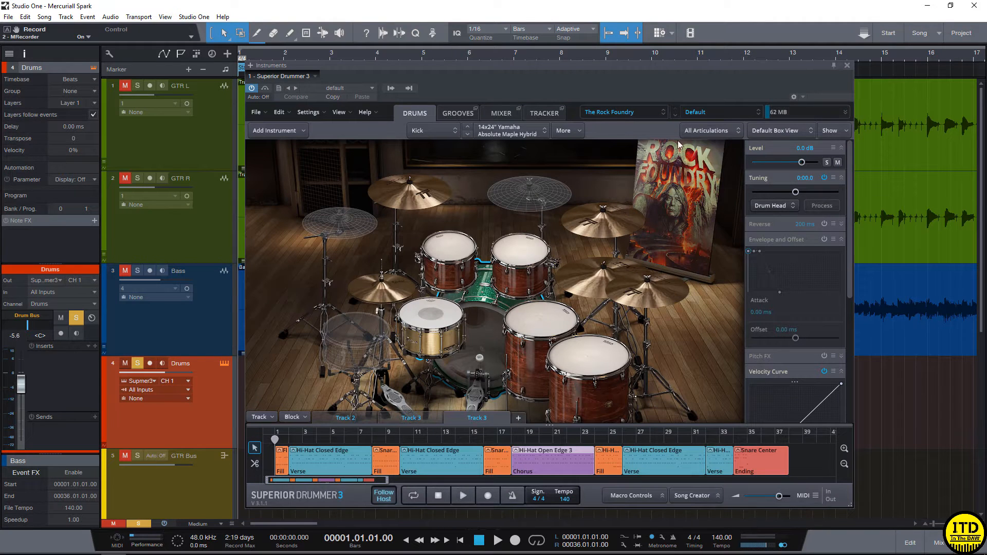
Step: Browse The Rock Foundry's Bob Rock and Toontrack presets, its drum kit part presets and the alternative kick drums
click(722, 111)
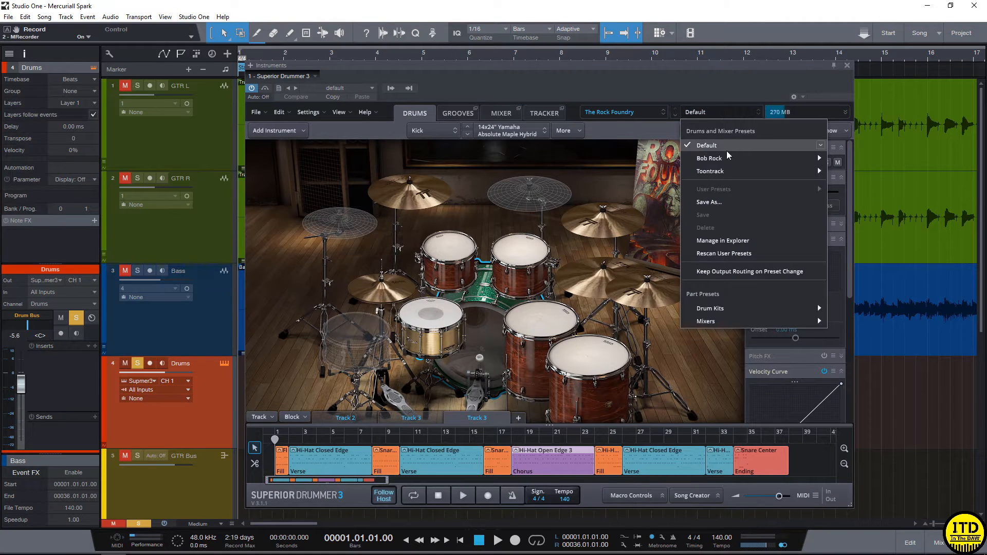
mouse_move(741, 159)
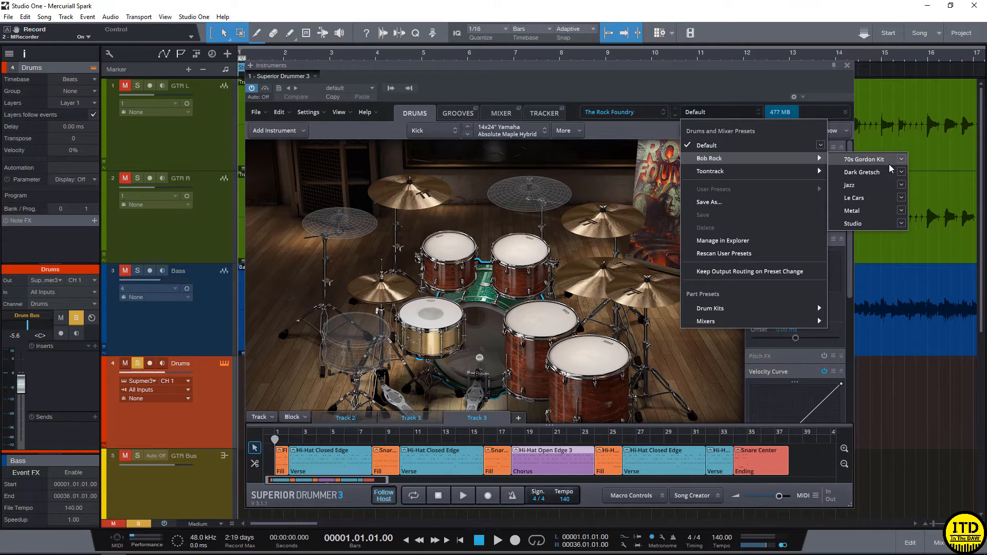
mouse_move(787, 171)
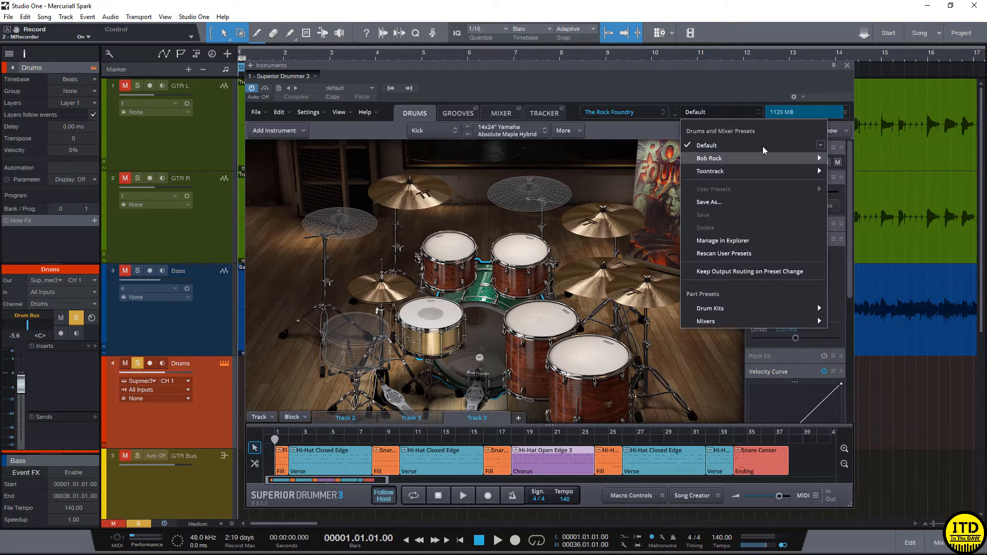
mouse_move(731, 308)
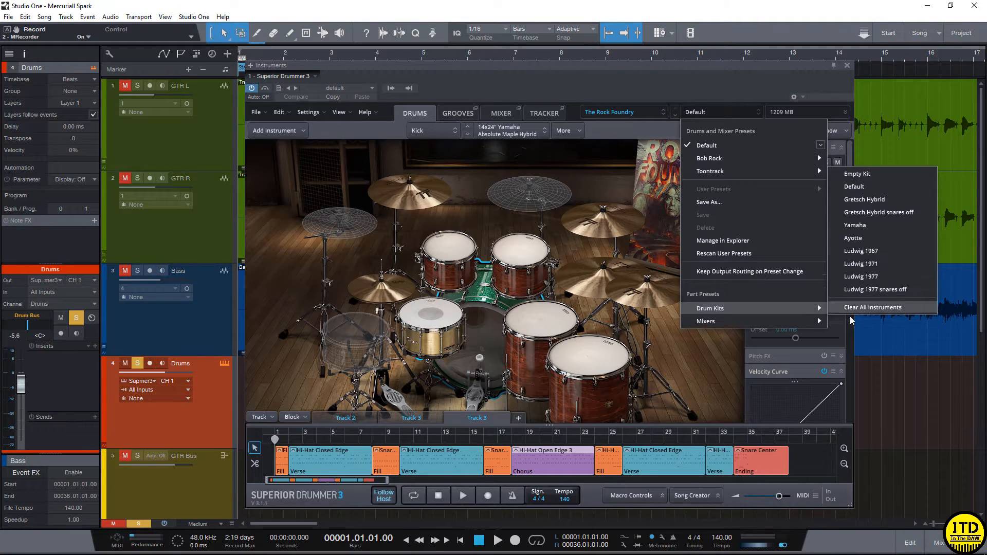
right_click(485, 346)
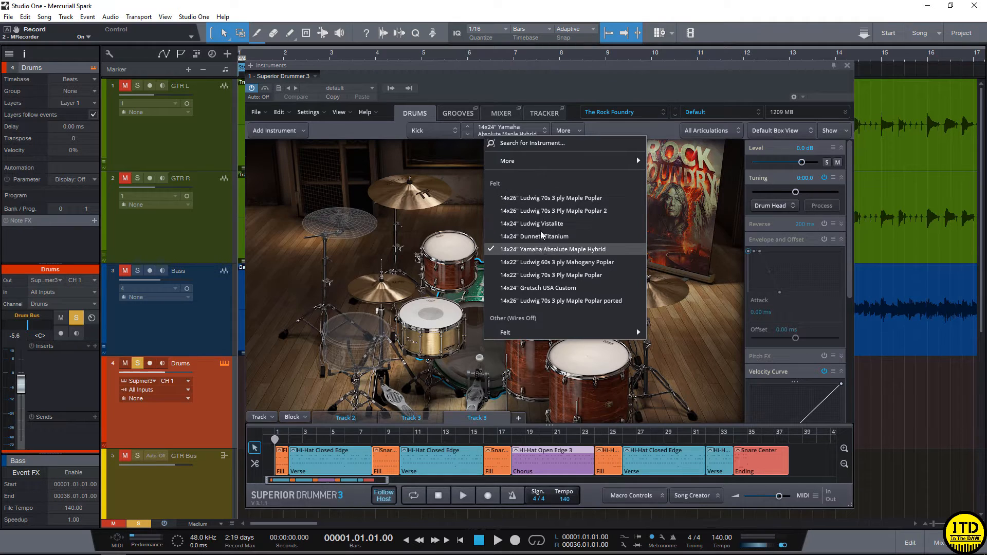
mouse_move(540, 334)
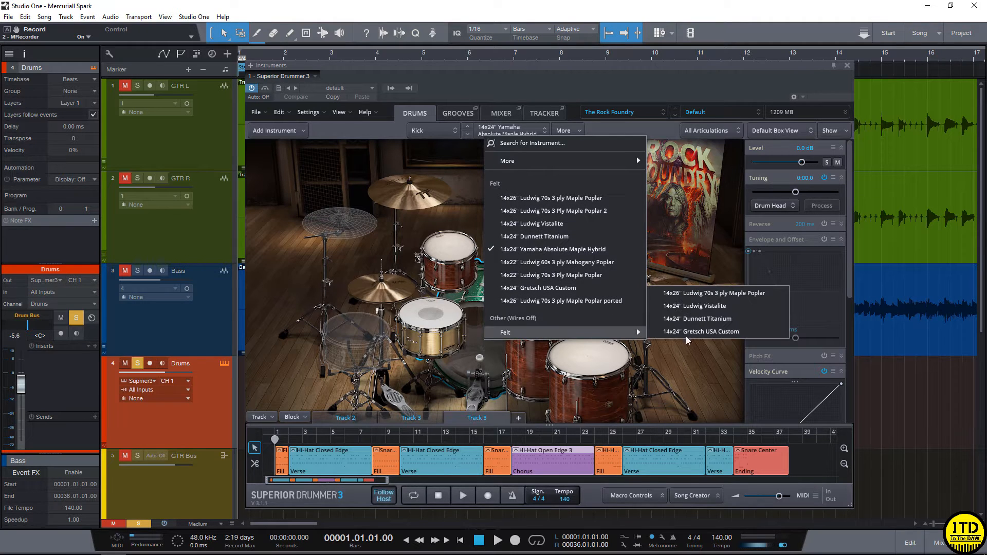
click(710, 306)
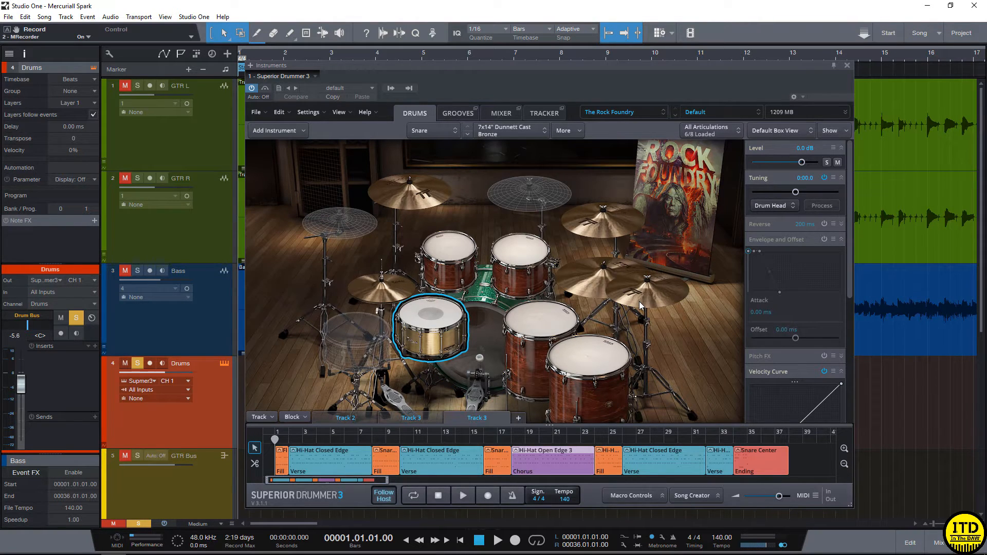
Step: Audition the groove with the default Rock Foundry kit and look through the available sound libraries
key(space)
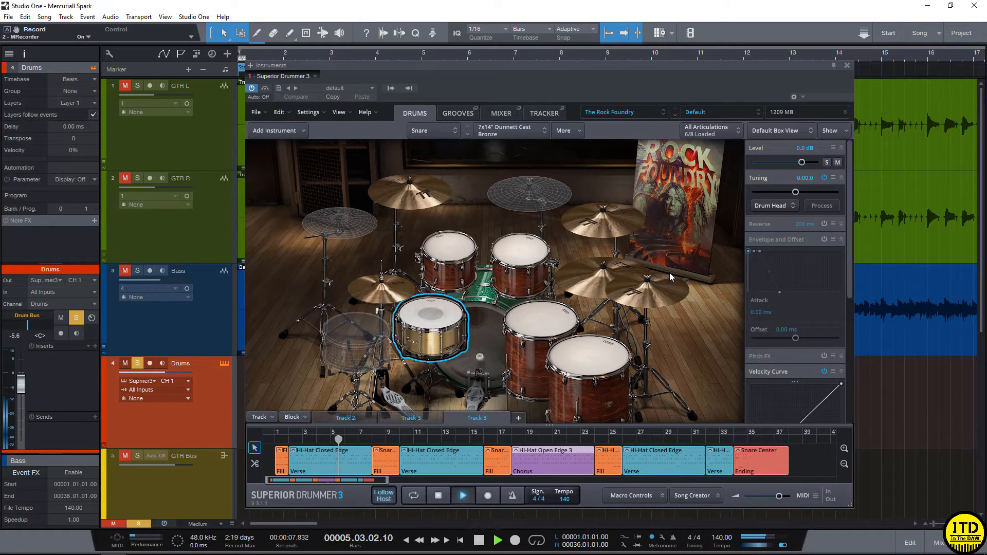
key(space)
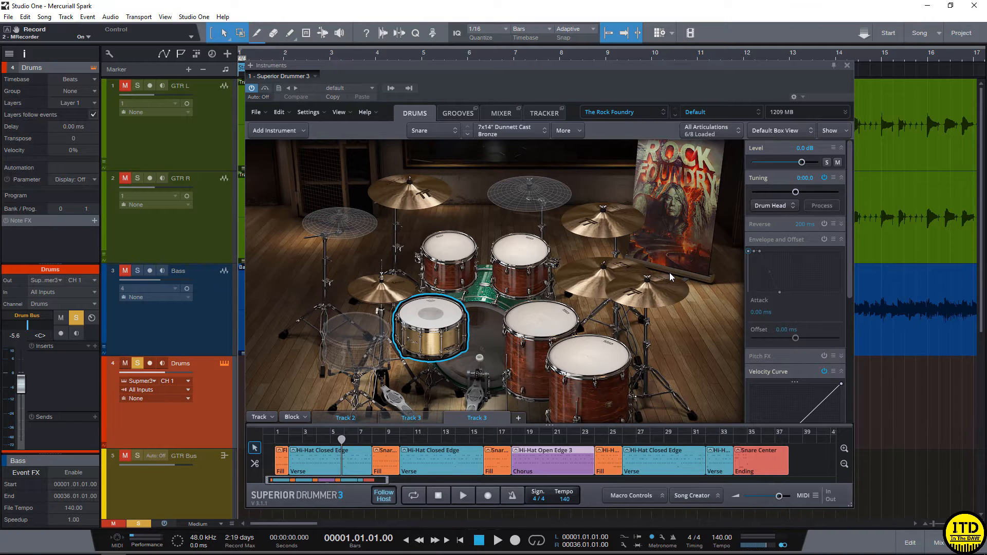
click(618, 110)
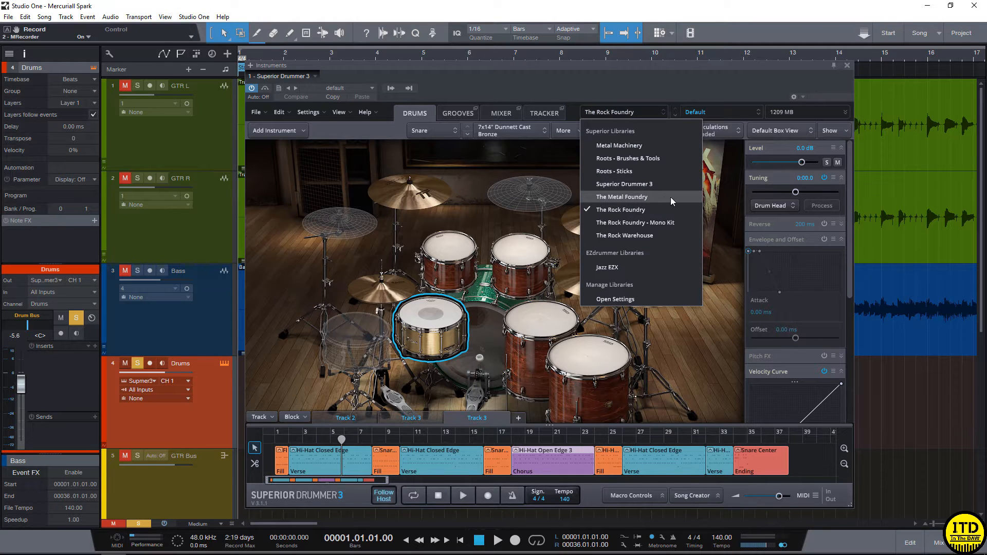
click(733, 236)
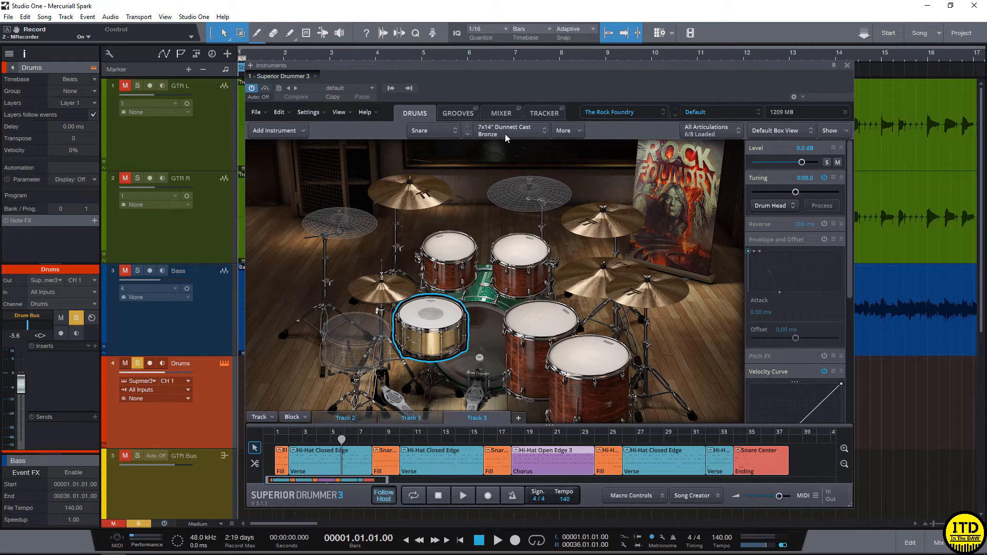
Step: Load the Almost Industry preset from the Toontrack presets of The Rock Foundry
click(719, 112)
mouse_move(788, 158)
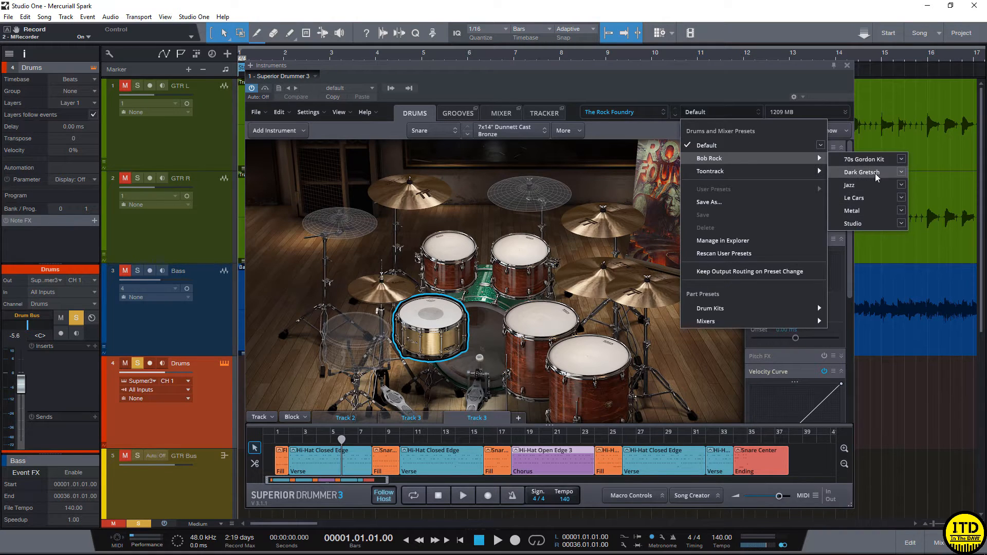
mouse_move(799, 174)
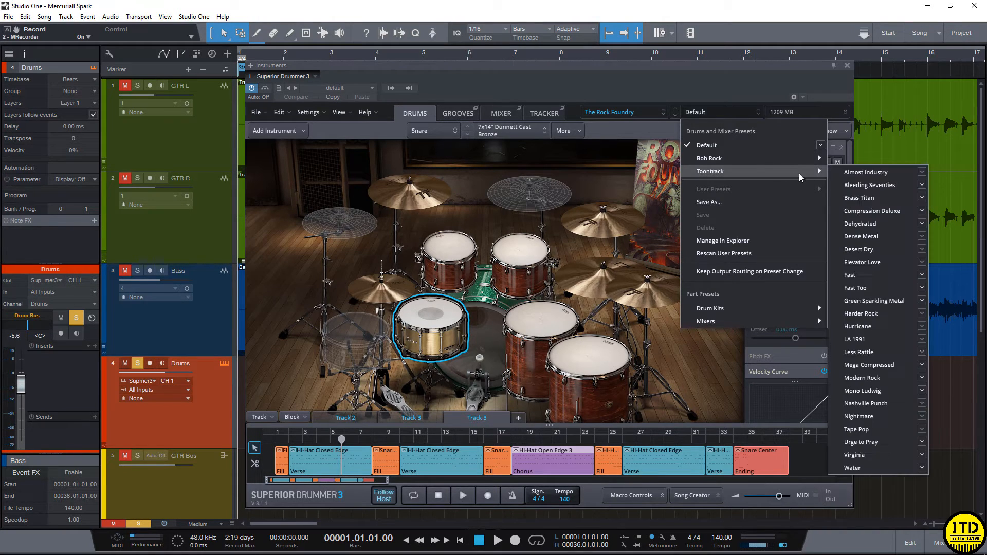
click(865, 173)
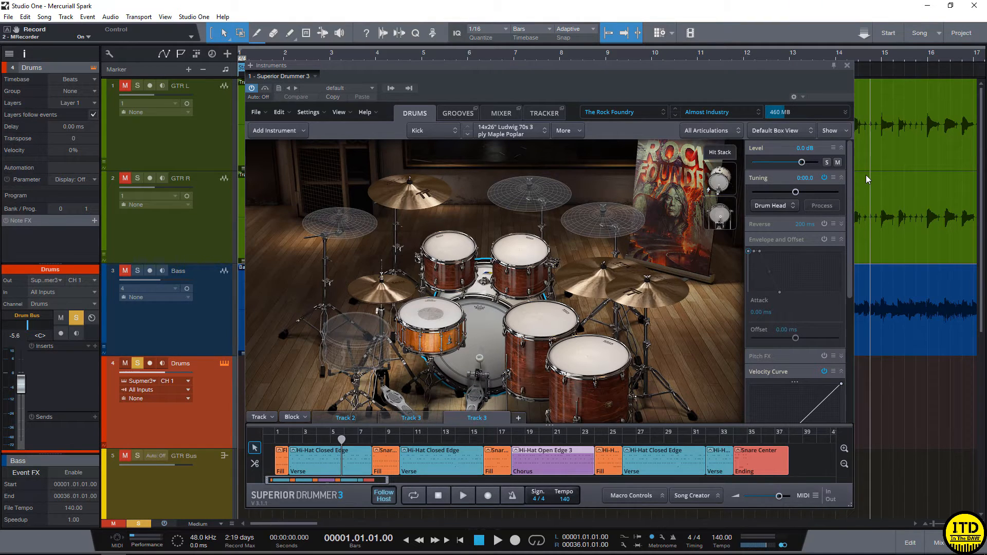
Step: Check the alternative kick drums without replacing the kick, and audition the groove with the Almost Industry preset
right_click(431, 317)
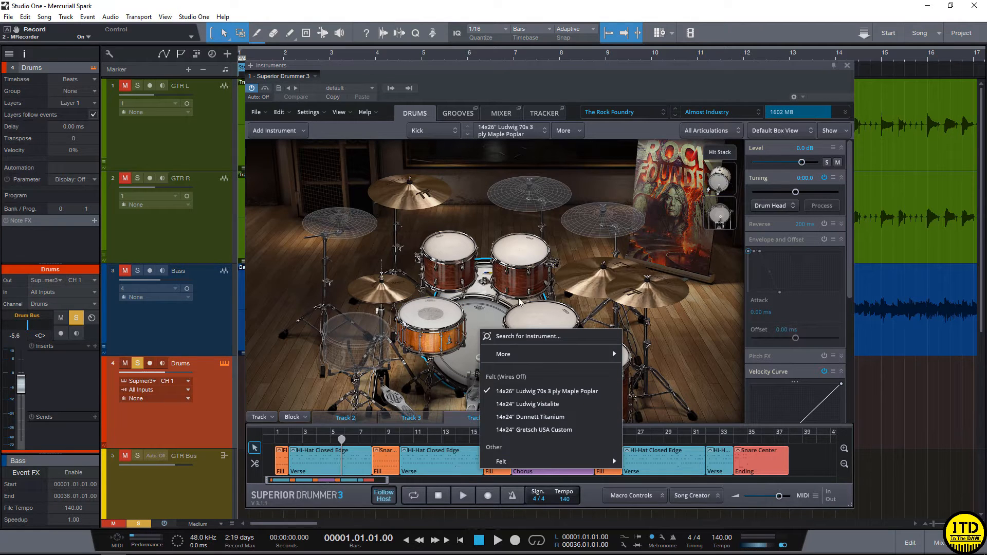
click(726, 341)
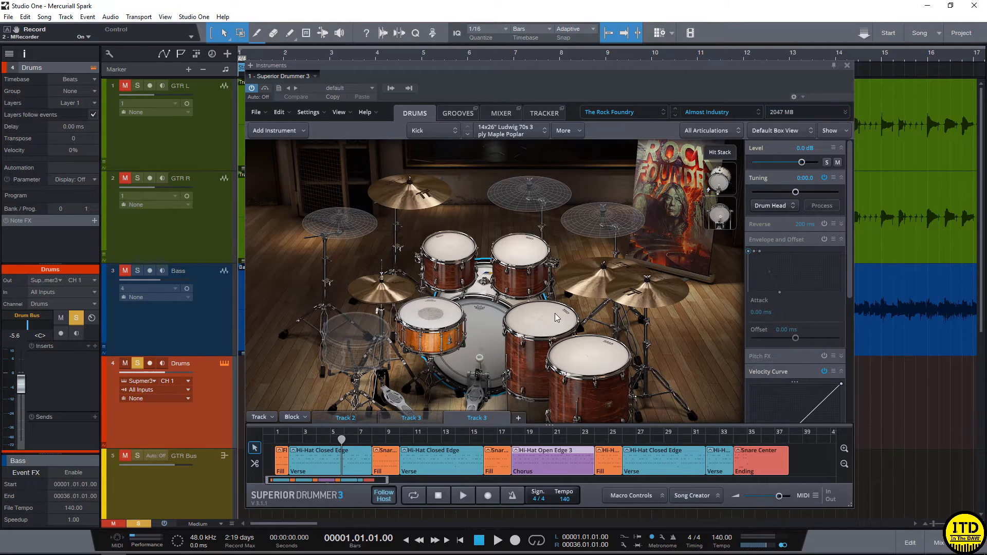
key(space)
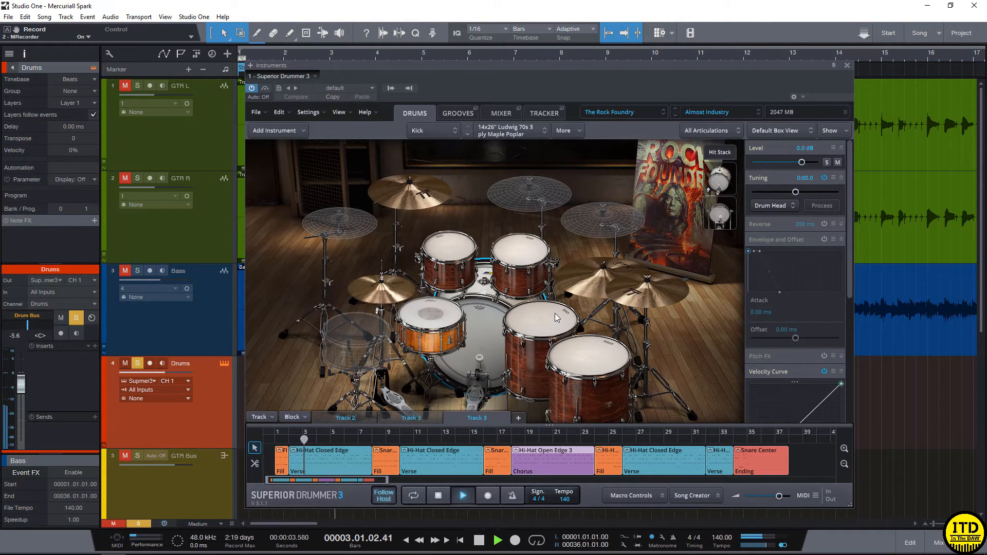
key(space)
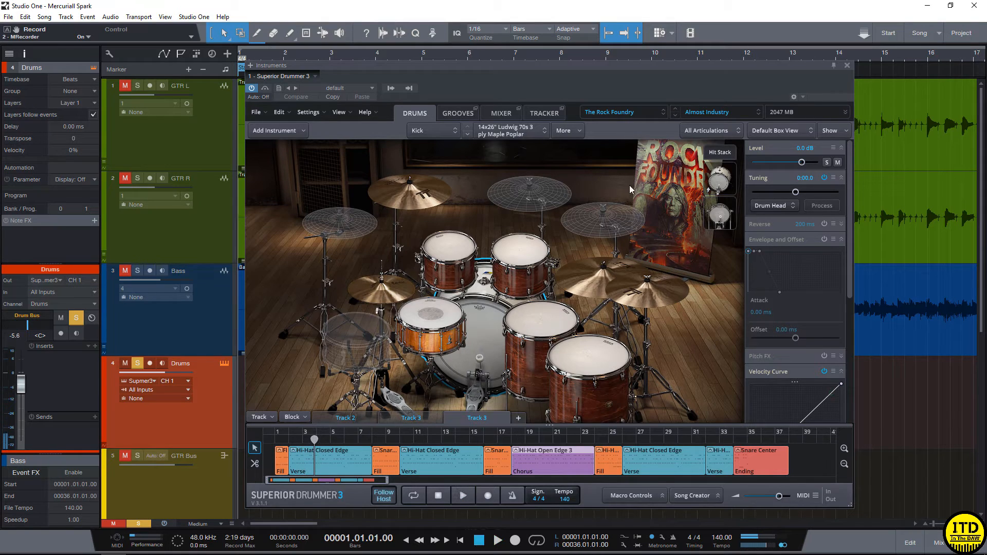
Step: Load the Dense Metal preset from the Toontrack presets and audition it from the start of the song
click(705, 113)
mouse_move(734, 170)
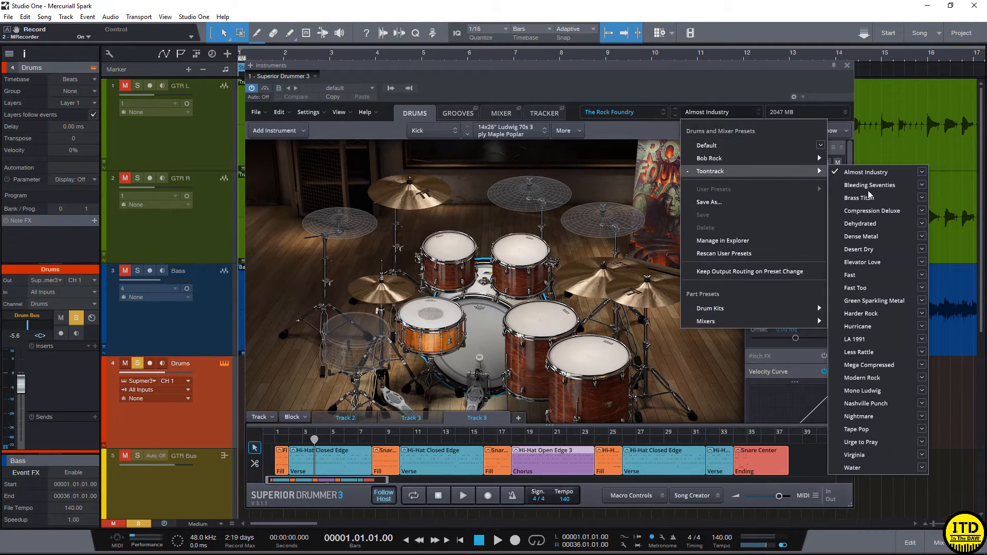
click(876, 236)
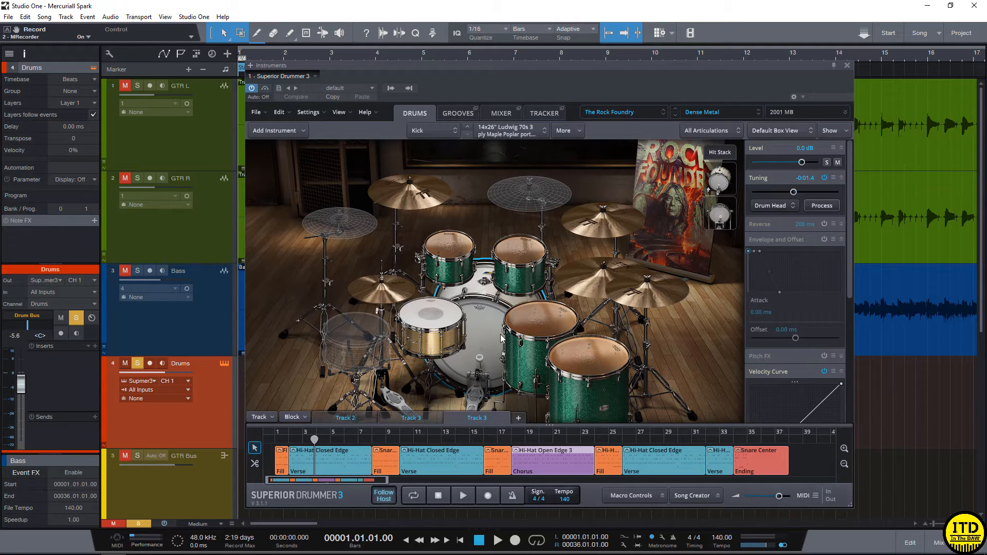
key(space)
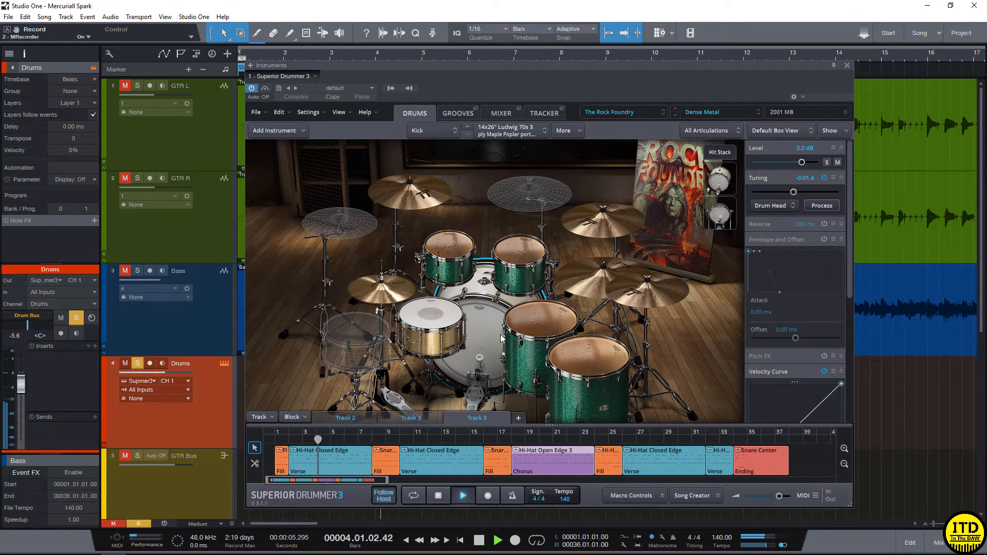
key(space)
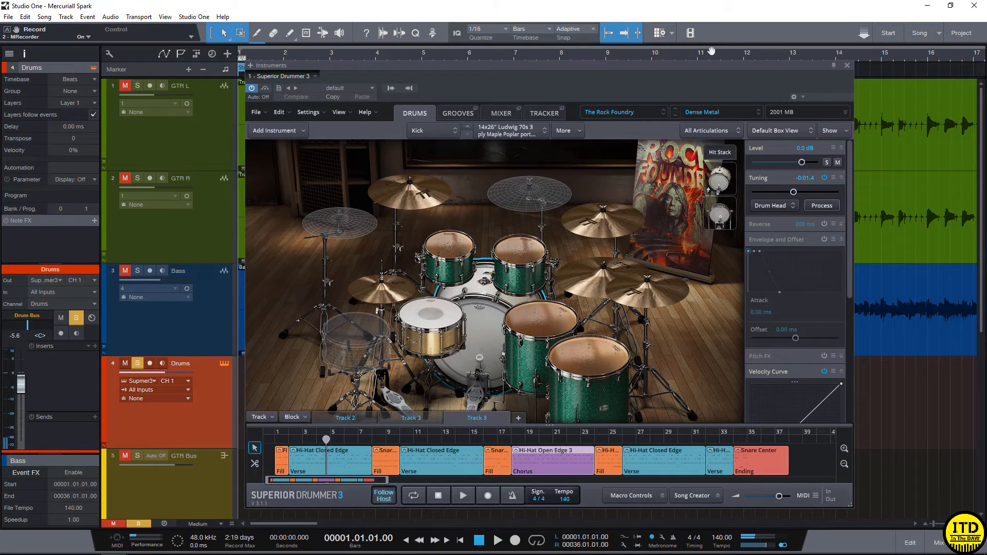
Step: Move the playhead to about bar 18 and play the chorus with the Dense Metal preset
click(759, 59)
click(805, 59)
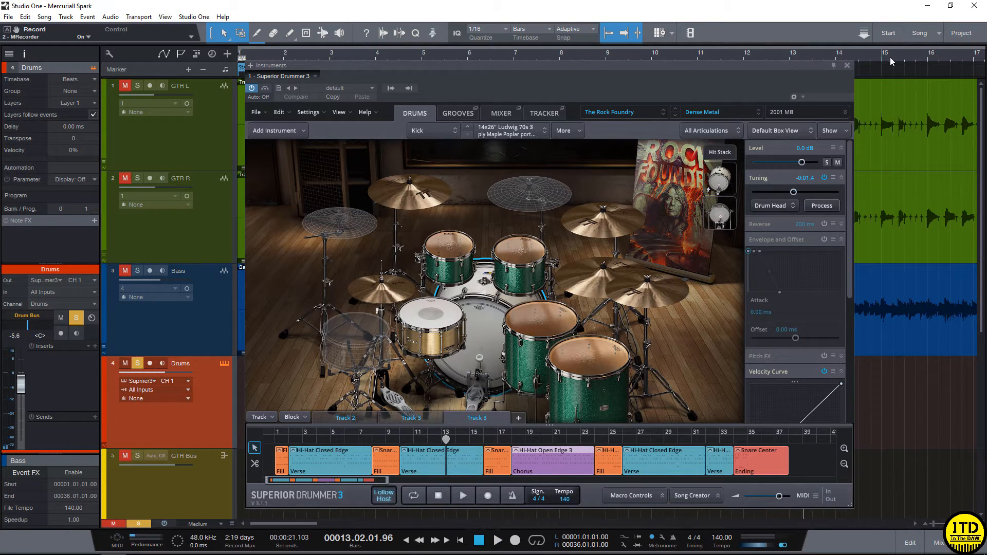
click(901, 60)
scroll(931, 61, right, 5)
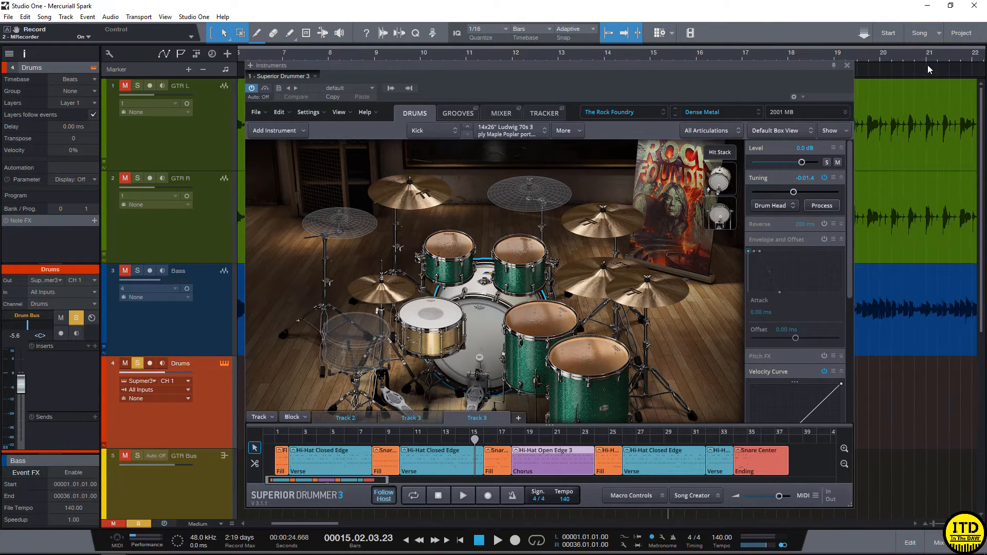
click(831, 59)
click(803, 59)
click(782, 59)
key(space)
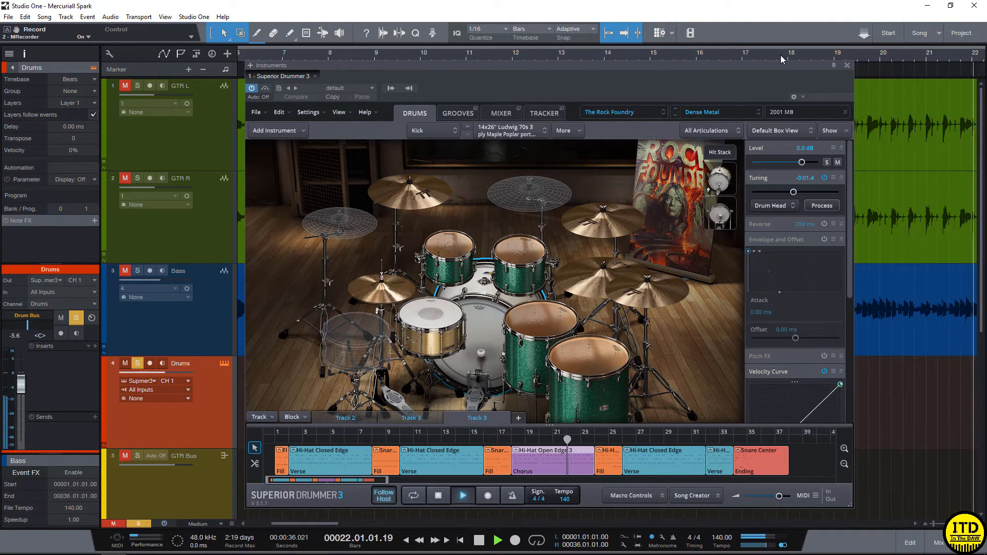
Step: Stop playback, return to the song start, and check the floor tom and snare settings, including the snare's Envelope and Offset
key(space)
key(Home)
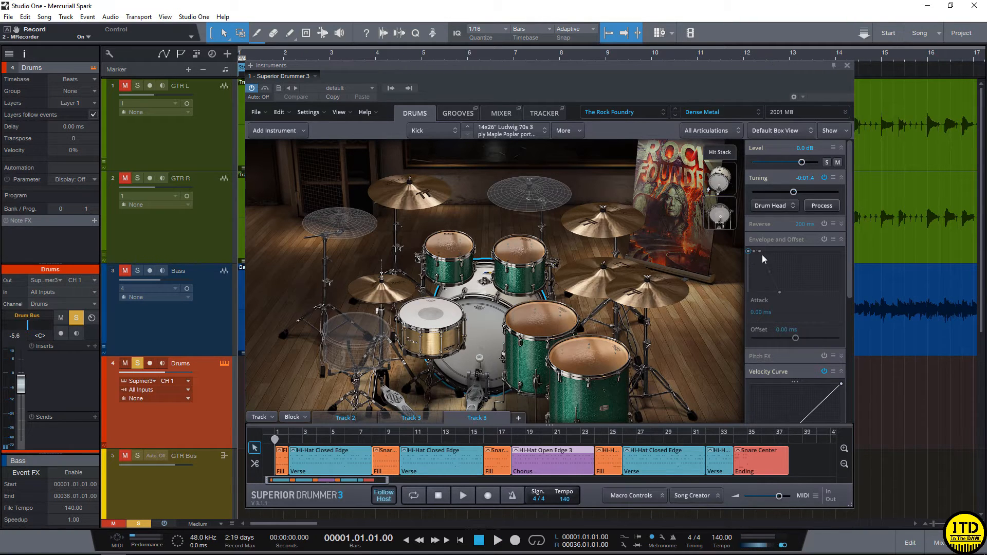
click(544, 318)
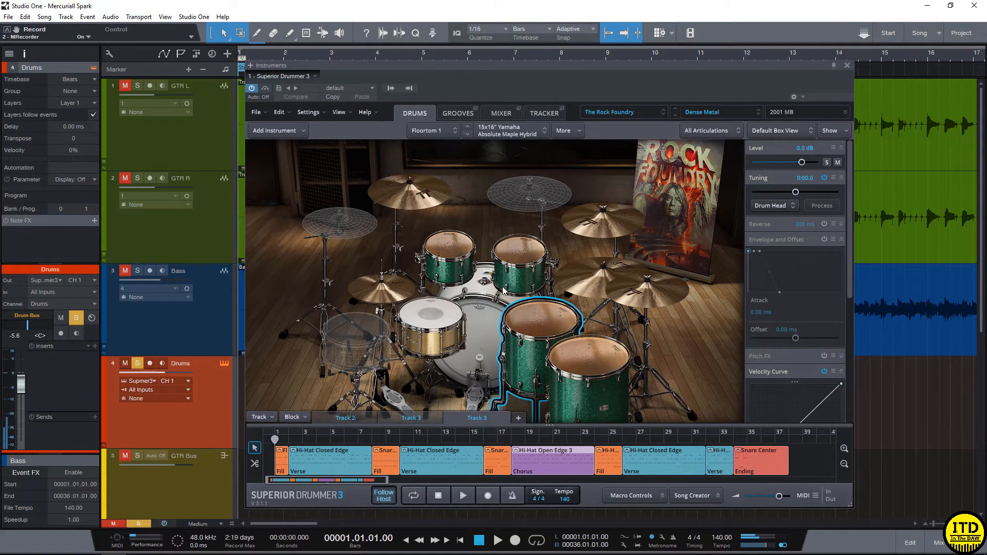
click(436, 315)
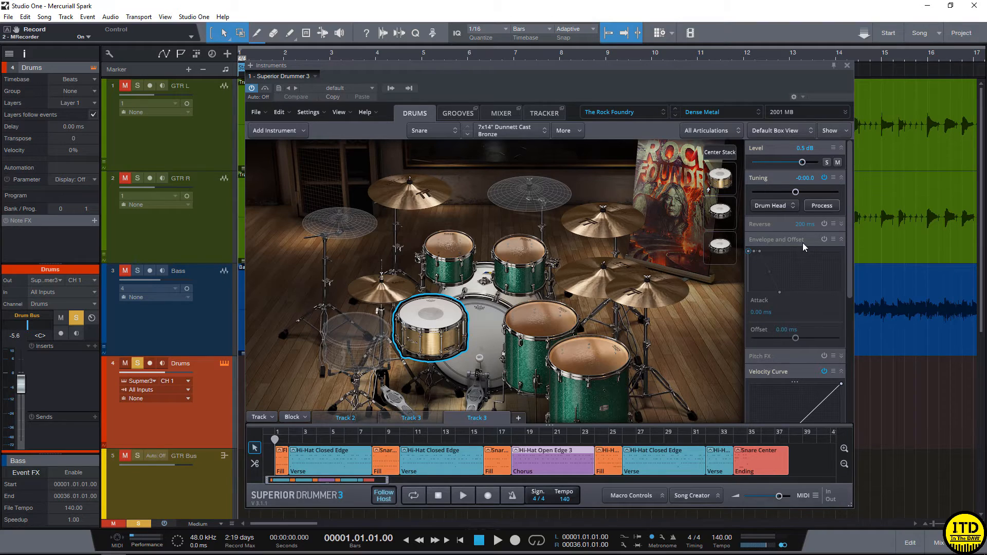
click(824, 239)
click(824, 239)
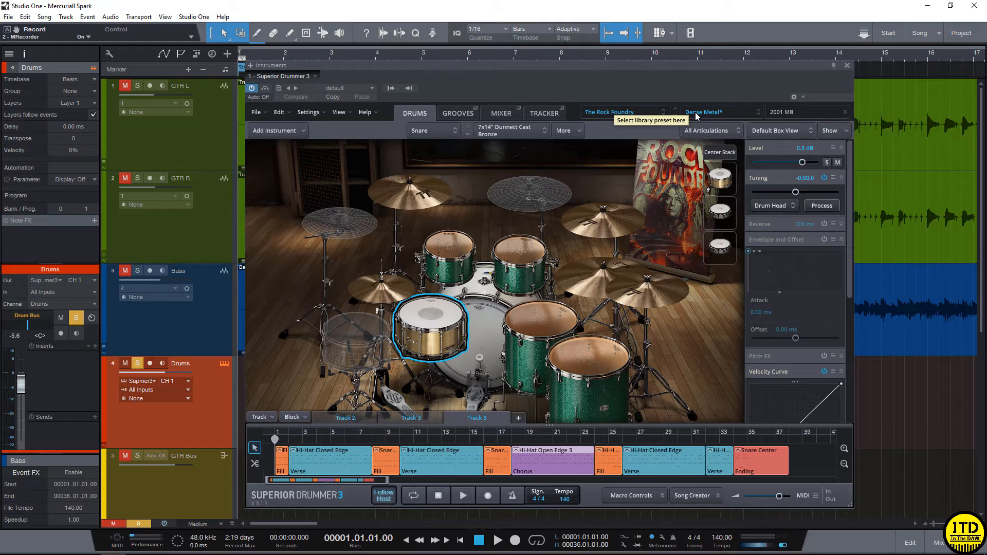
Step: Browse The Rock Foundry groove library and look through its Best, Walk and Daughter folders and groove list
click(458, 113)
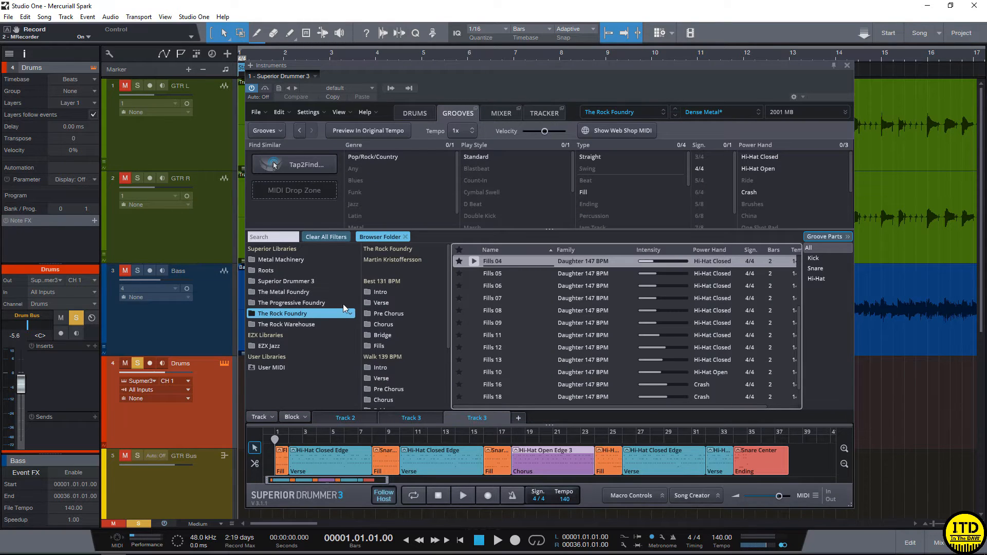
click(298, 312)
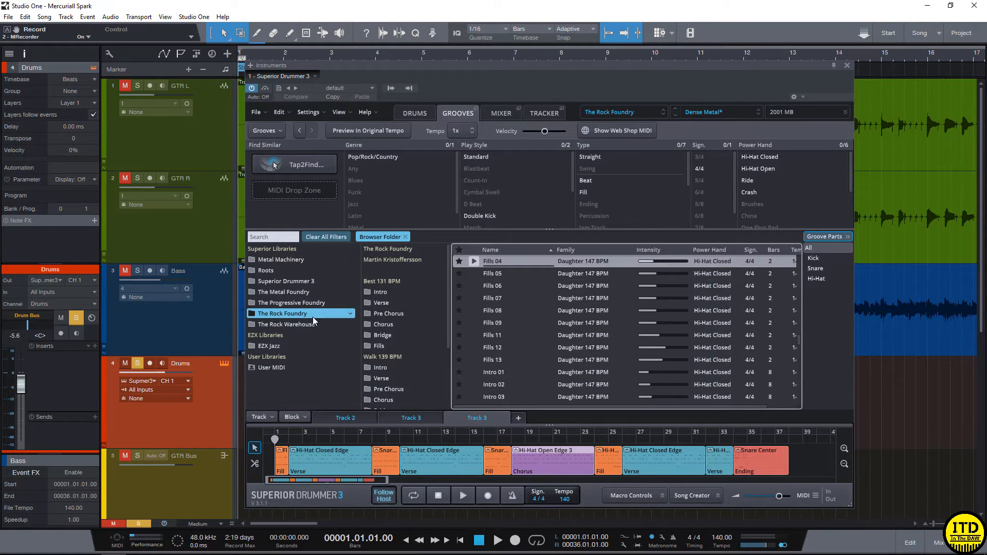
scroll(505, 319, down, 8)
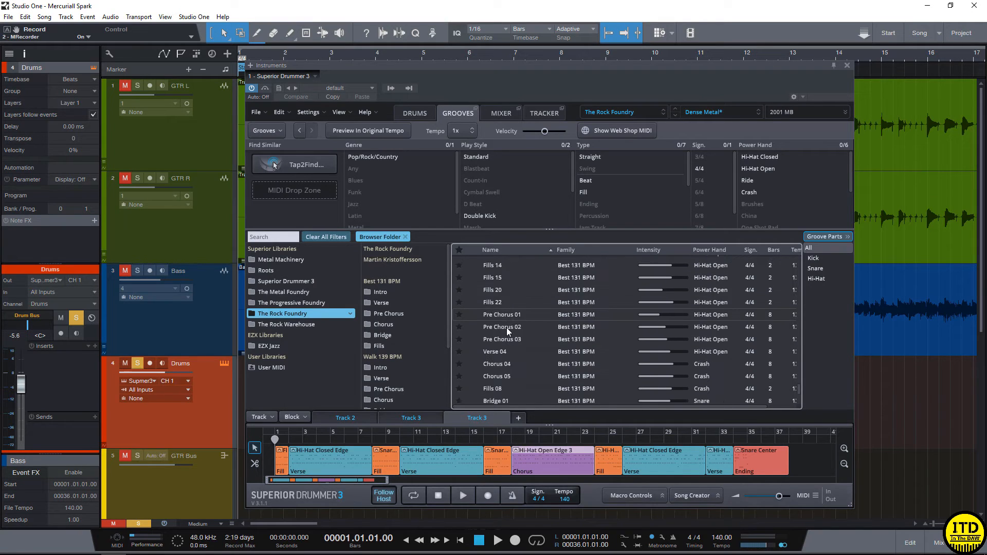
scroll(507, 328, up, 5)
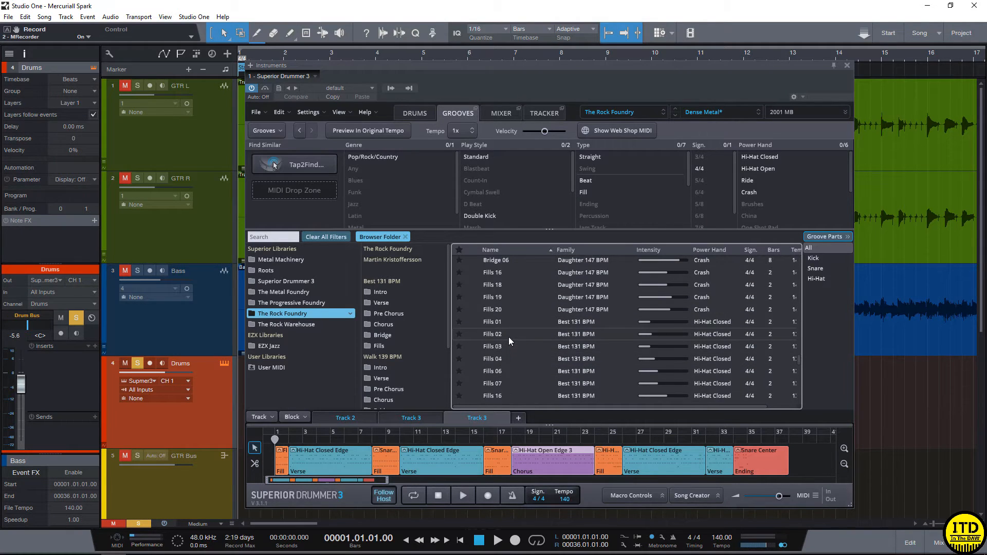
scroll(508, 337, up, 4)
scroll(401, 304, down, 3)
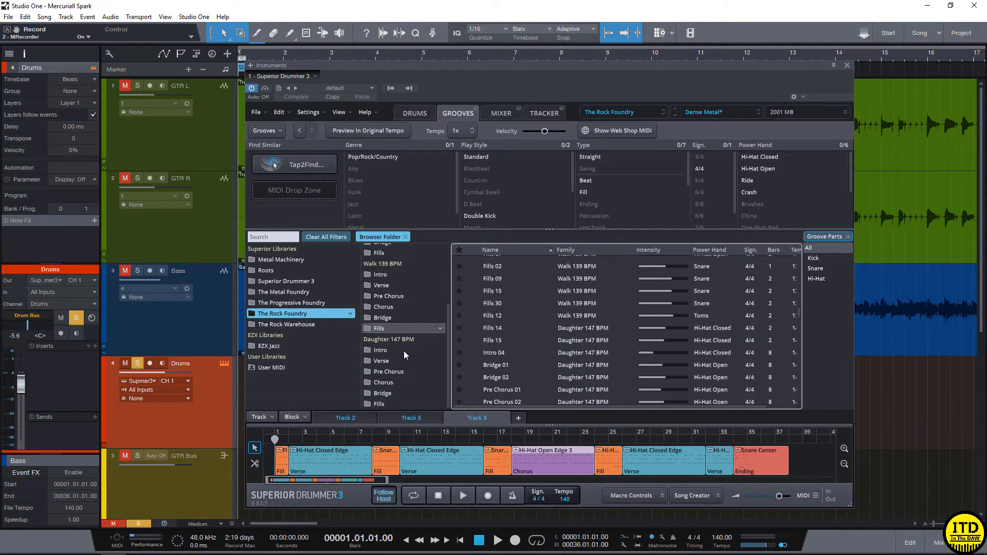
scroll(399, 329, up, 5)
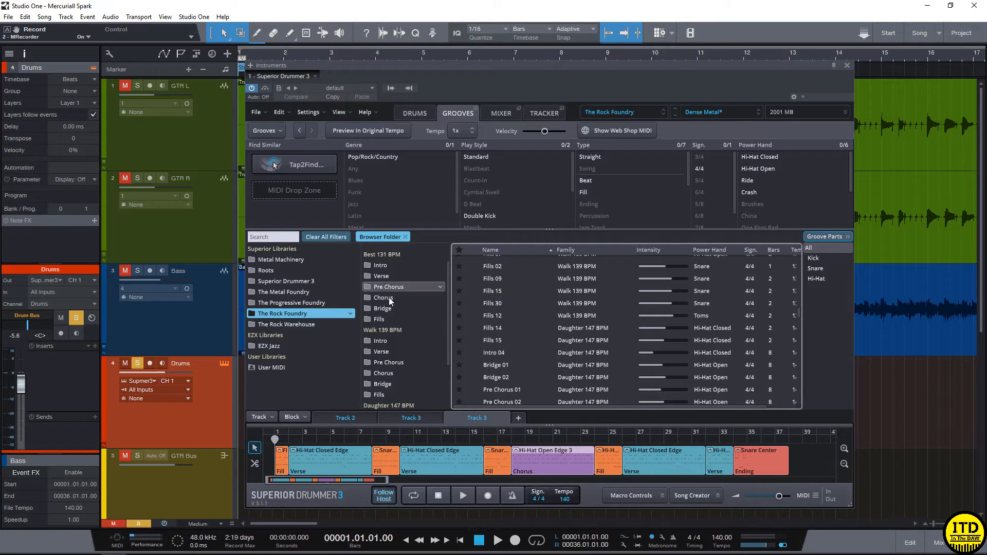
scroll(386, 334, down, 2)
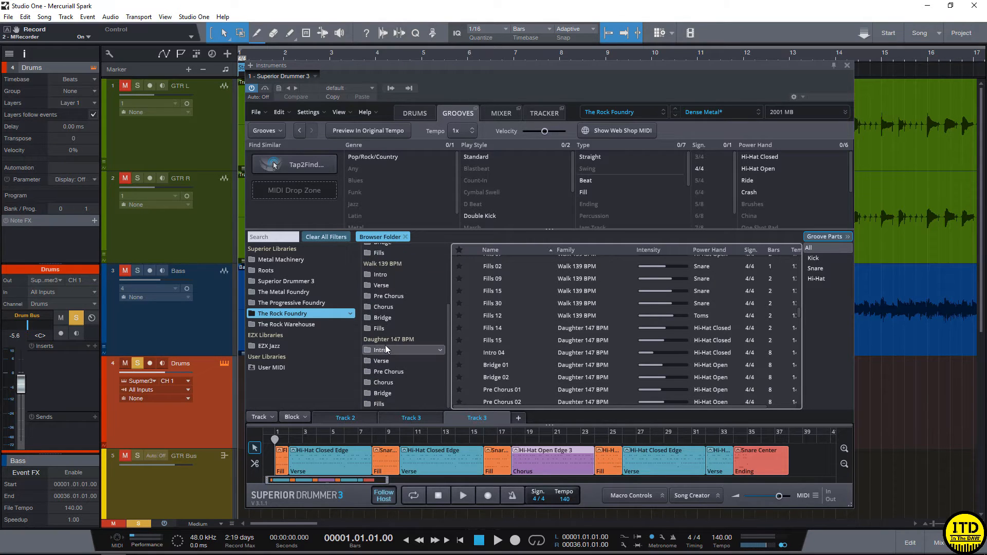
scroll(383, 319, up, 3)
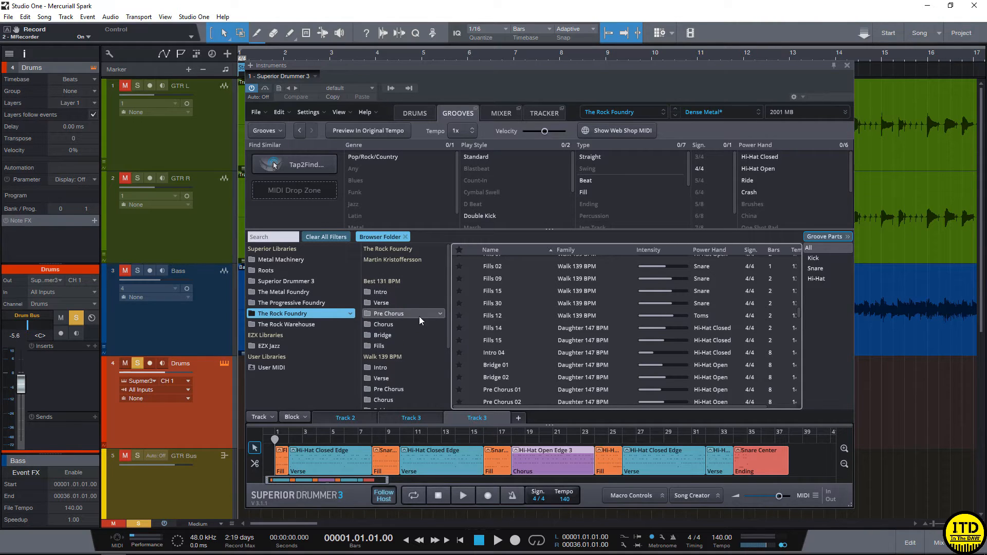
Step: Audition Intro 01 and Intro 04 from the Best 131 BPM intro grooves
click(390, 292)
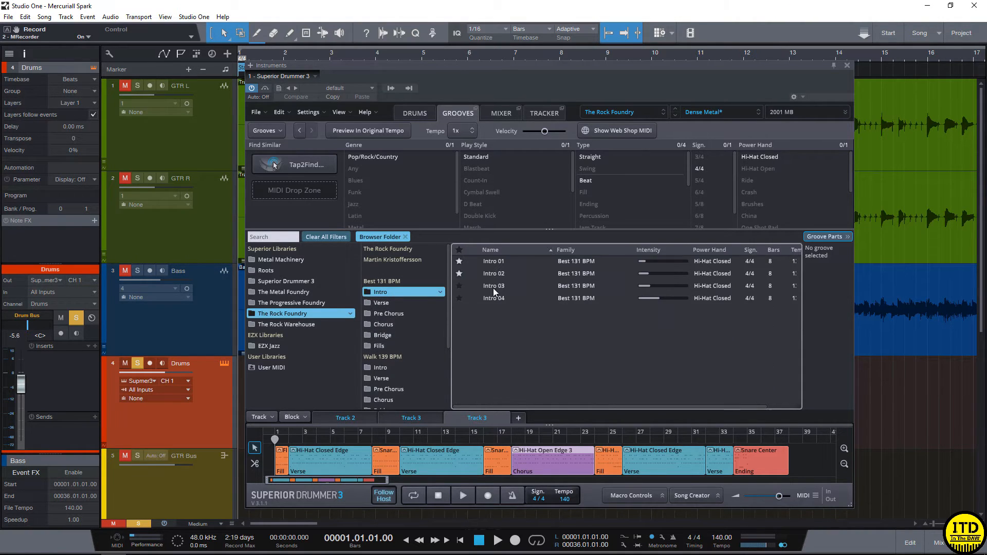
click(474, 263)
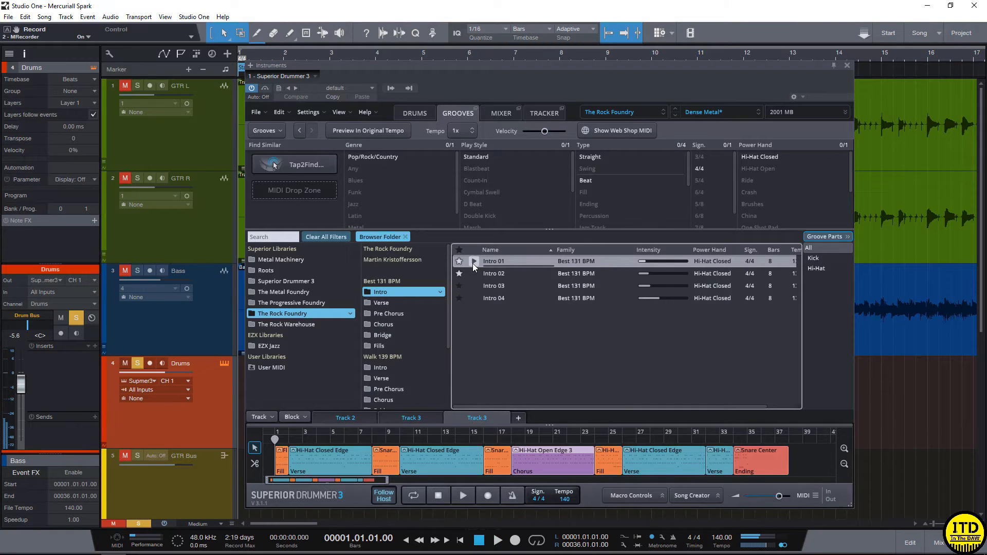
click(474, 297)
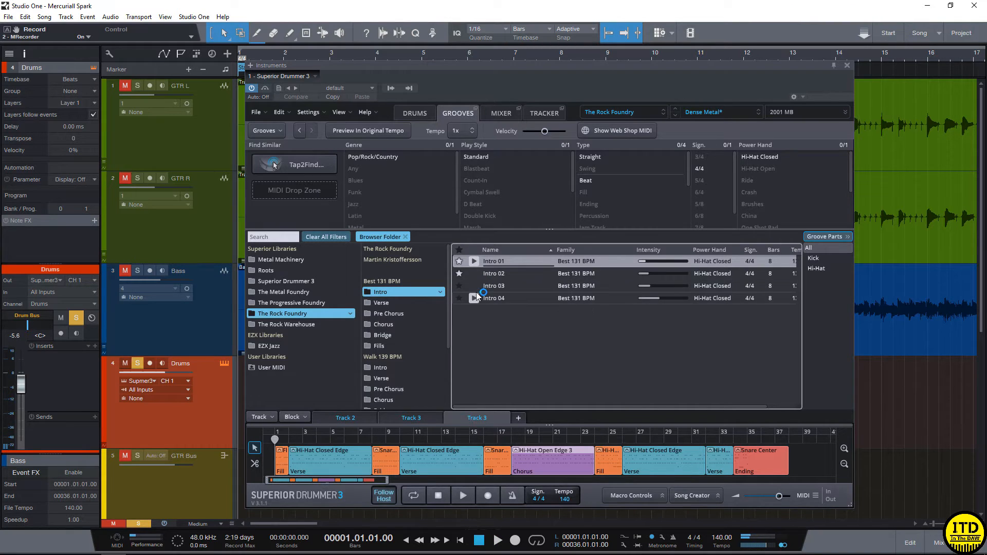
Step: Audition Intro 01, Intro 04 and Intro 03 from the Walk 139 BPM intro grooves
click(381, 367)
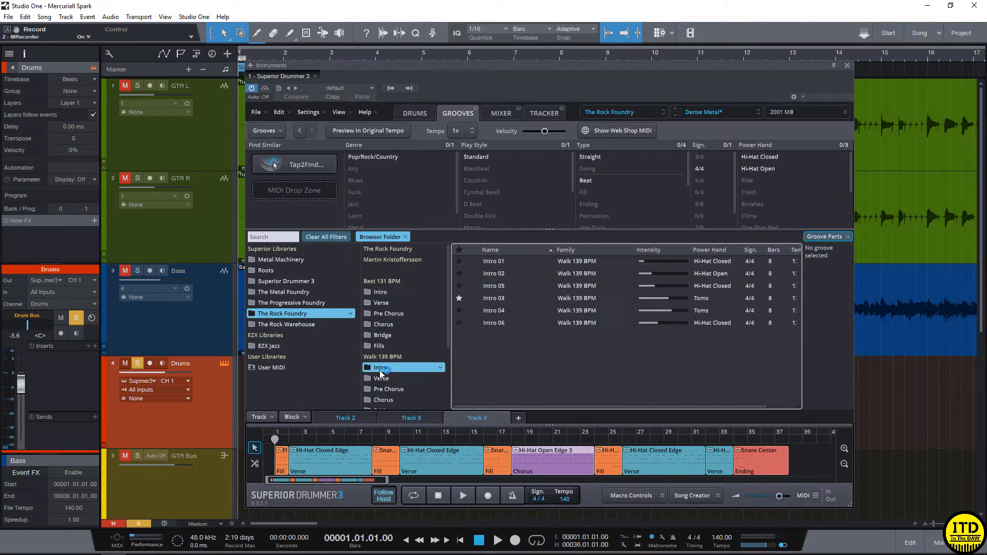
click(474, 261)
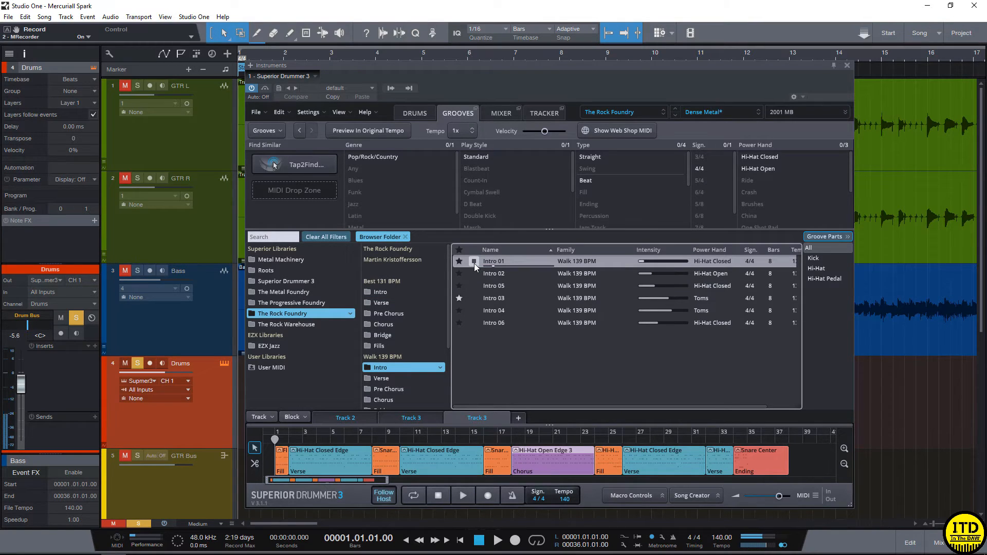
click(475, 312)
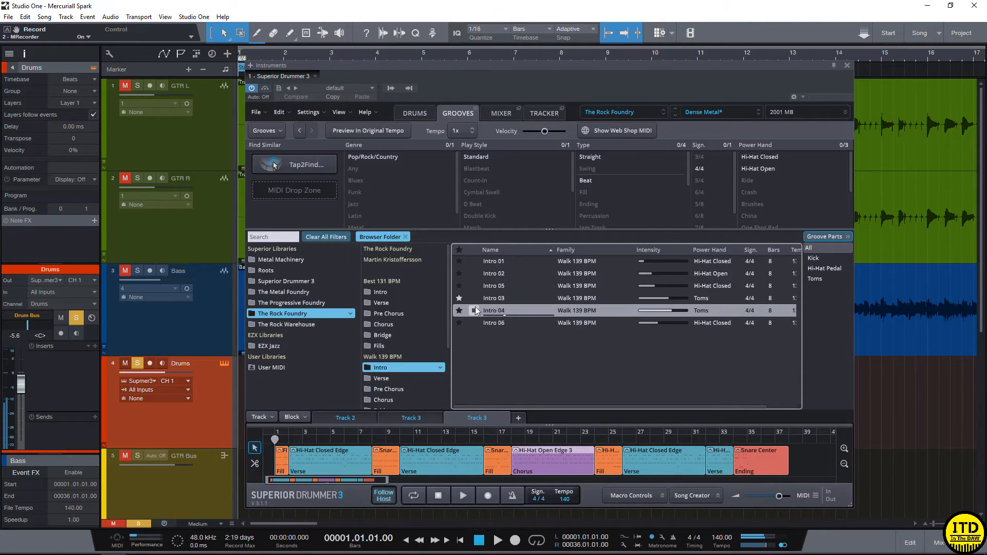
click(474, 298)
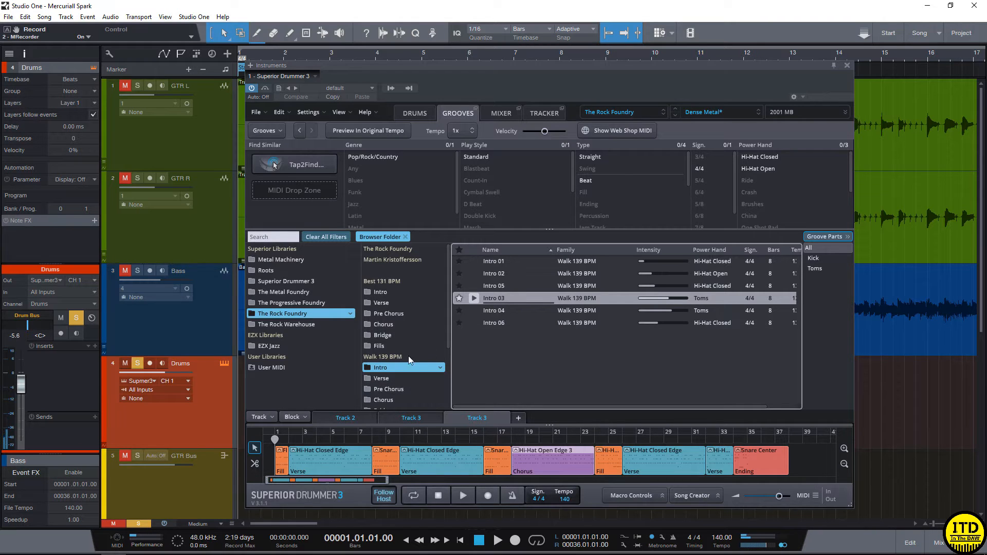
Step: Audition Intro 01 and Intro 03 from the Daughter 147 BPM intro grooves
scroll(401, 339, down, 3)
click(394, 351)
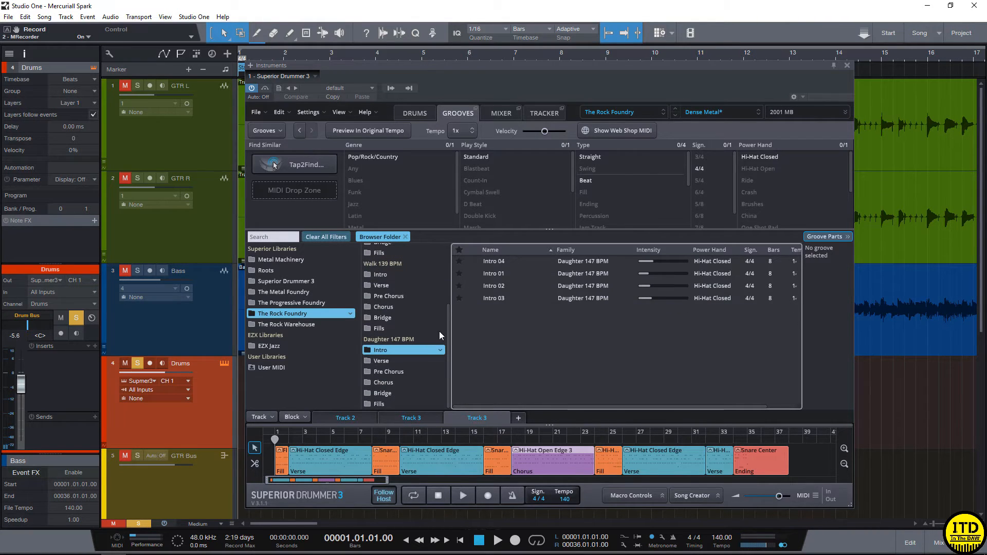
click(474, 274)
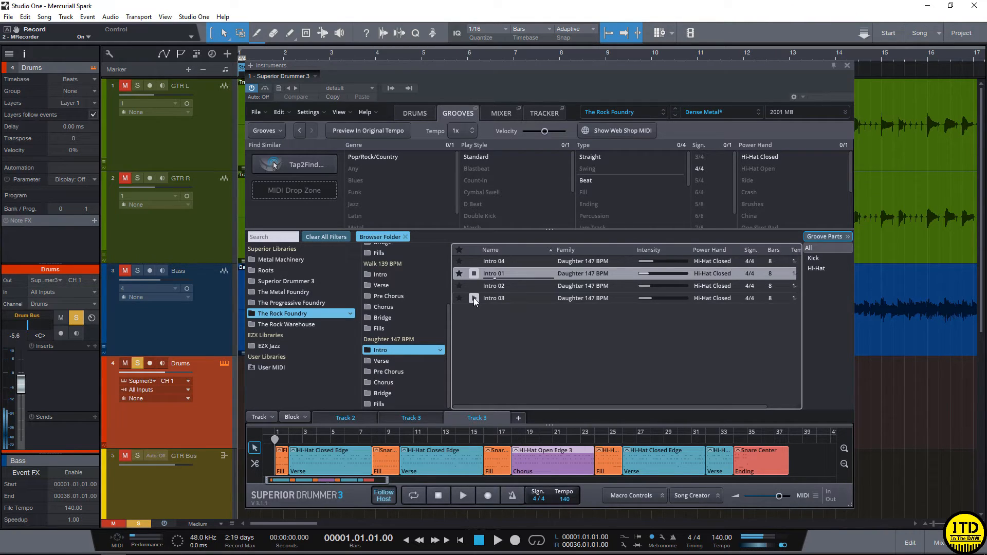
click(474, 298)
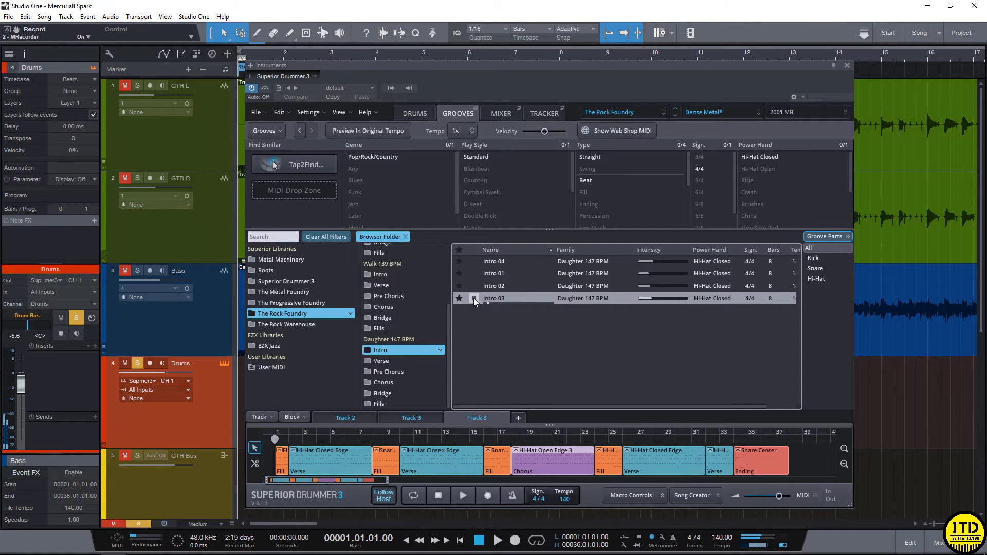
click(473, 297)
Step: Audition Fills 29 from the Walk 139 BPM fills and Fills 07 from the Best 131 BPM fills
click(378, 328)
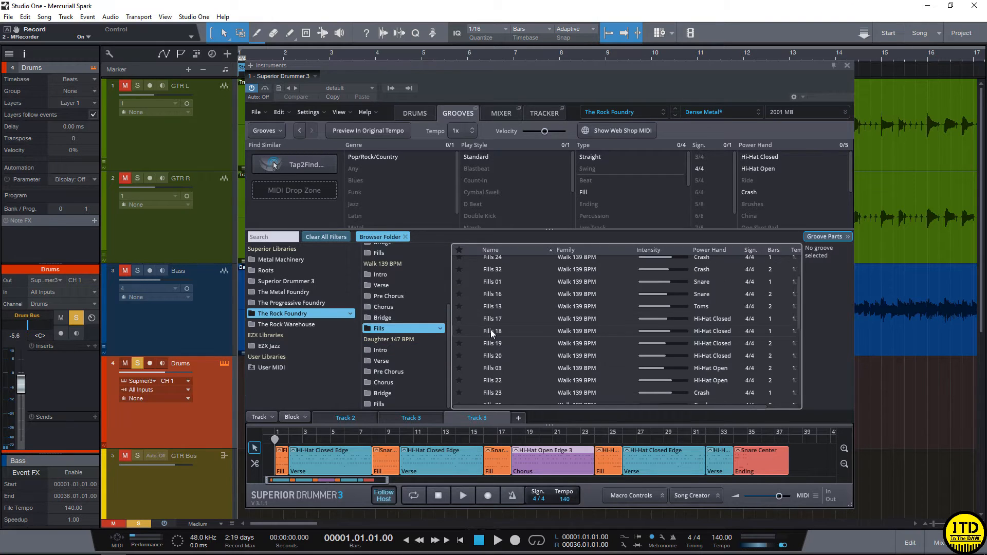
scroll(489, 336, down, 3)
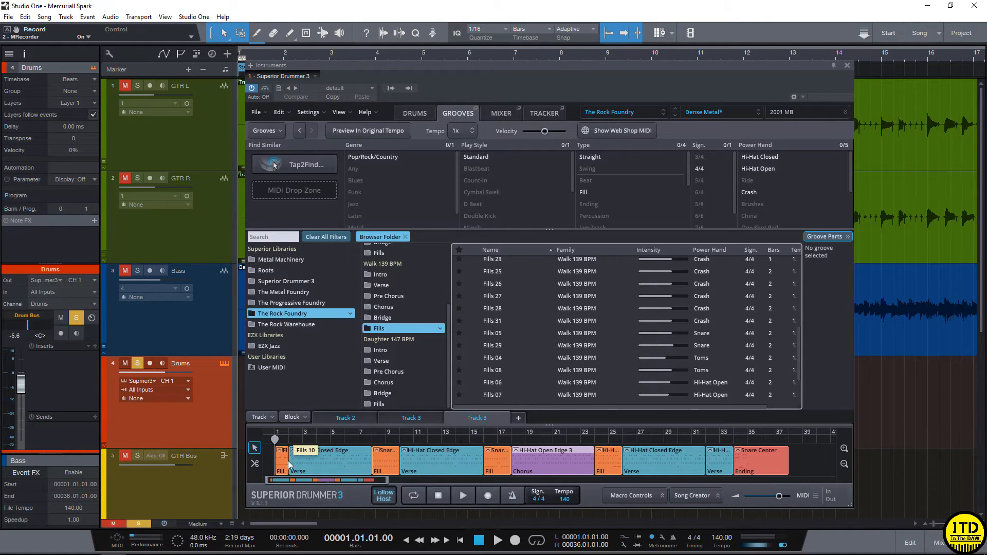
click(475, 345)
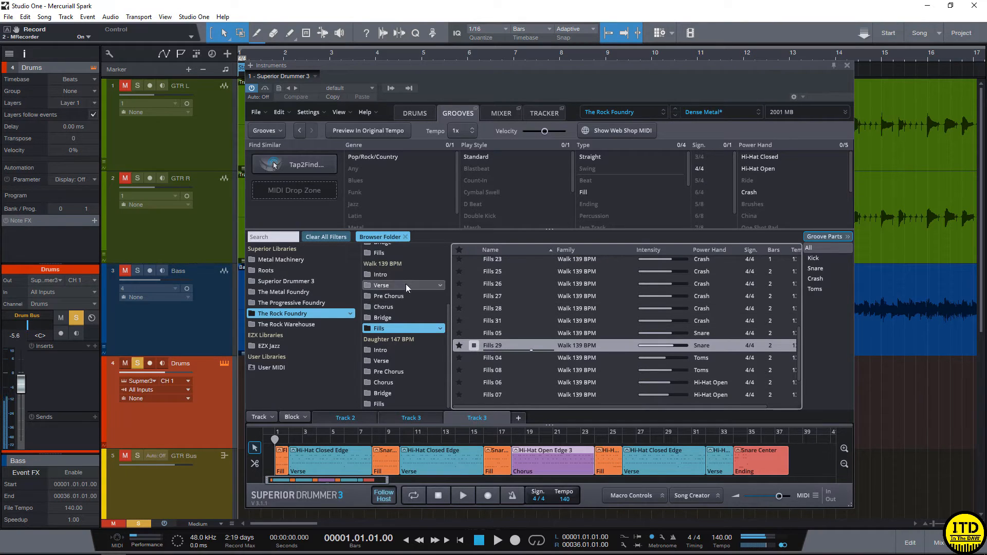
click(387, 251)
click(474, 321)
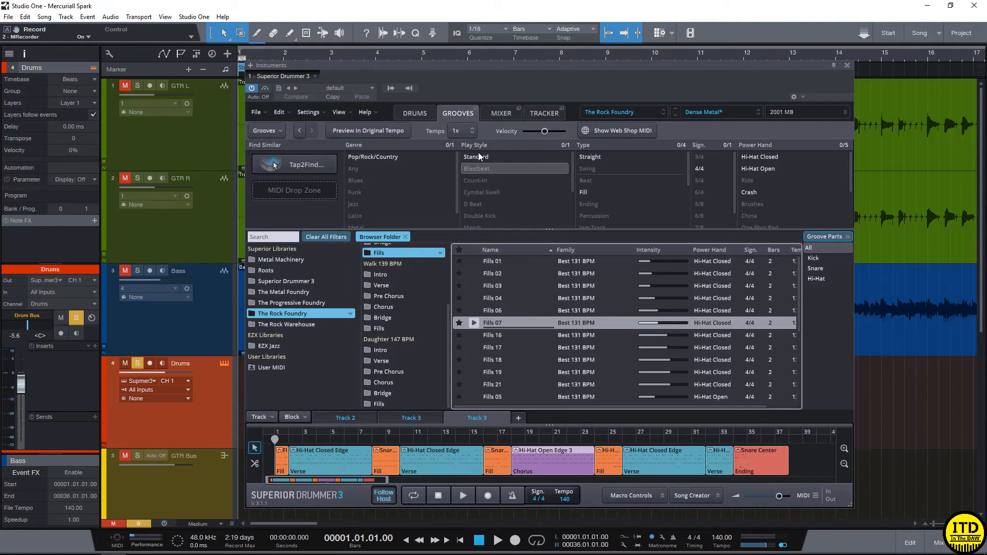
Step: Return to the drum kit view, unsolo the Drums track, and play the full mix from the song start
click(420, 112)
drag(442, 67, 616, 82)
click(137, 363)
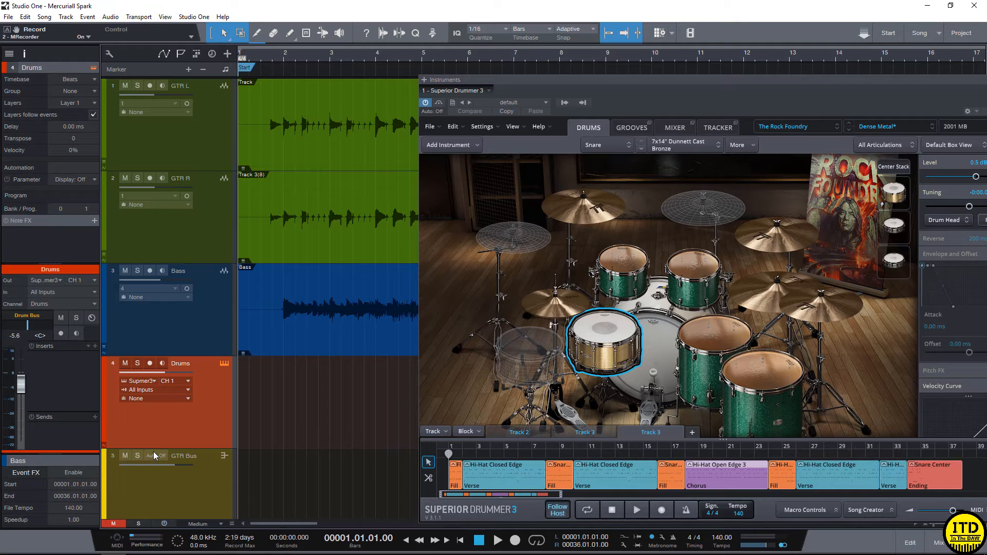
key(space)
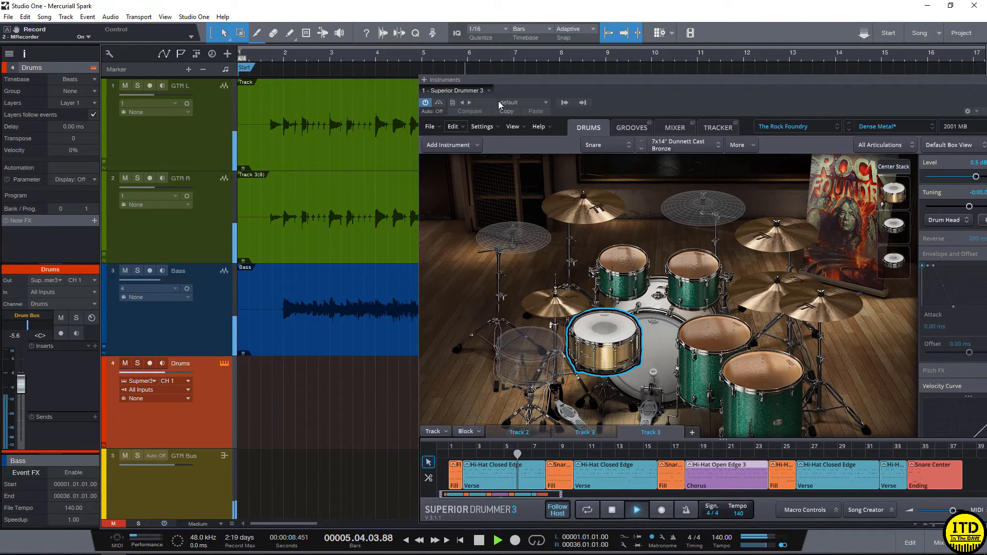
drag(528, 82, 373, 66)
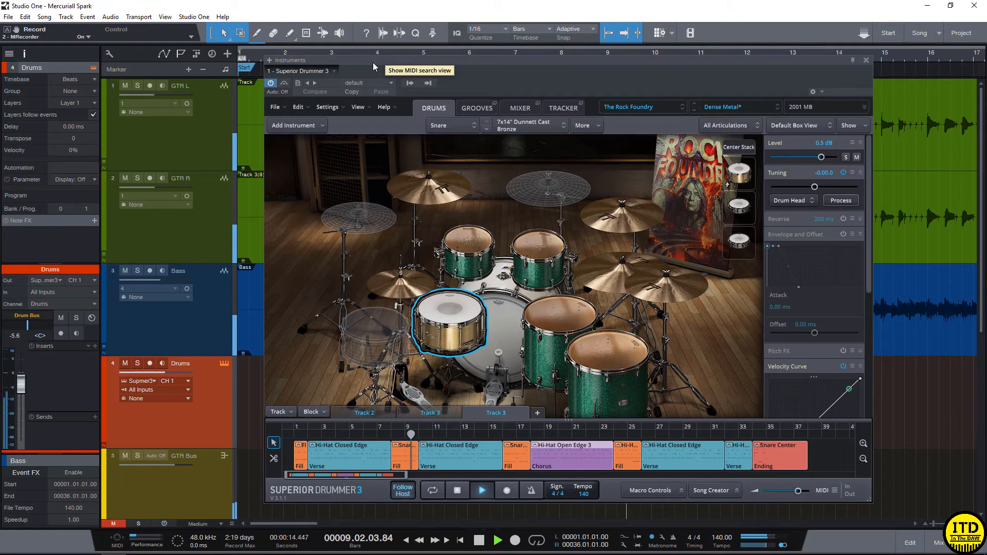
Step: Compare the soloed drums with the full mix by toggling the Drums track's solo during playback, and stop at the end
key(s)
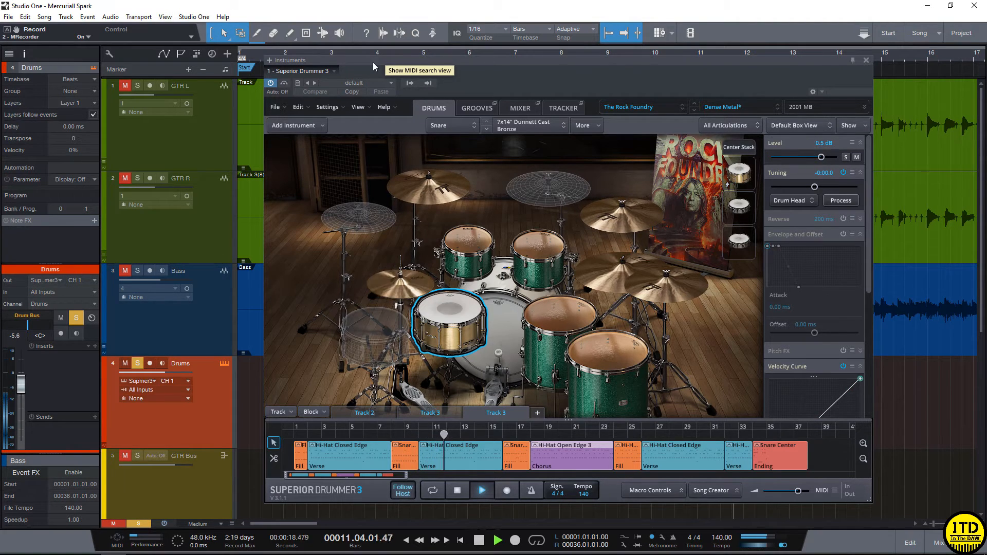
key(s)
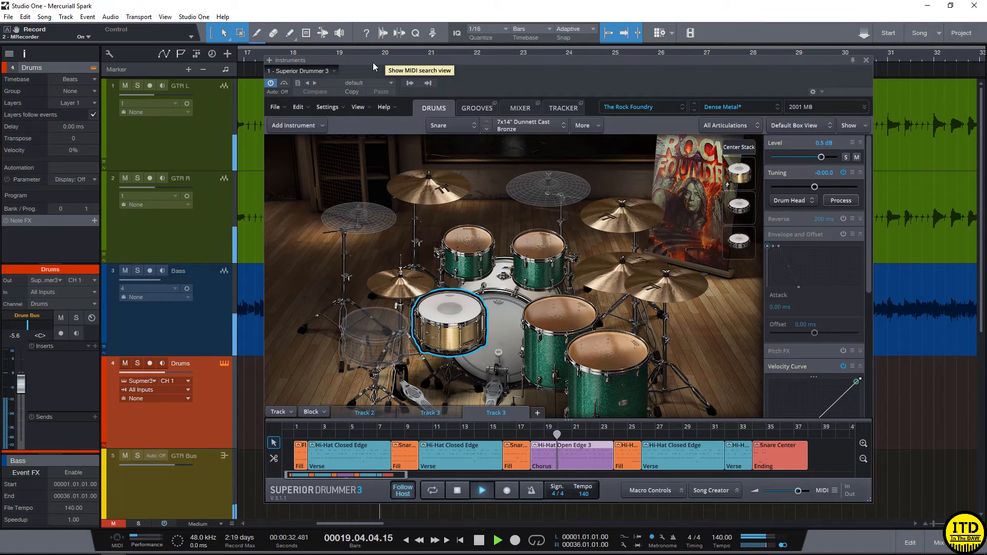
key(s)
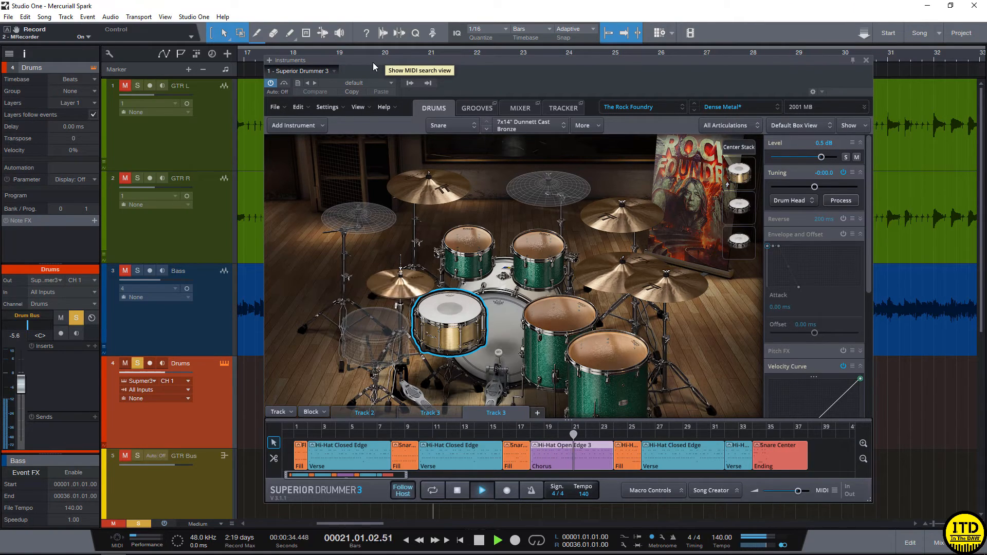
key(s)
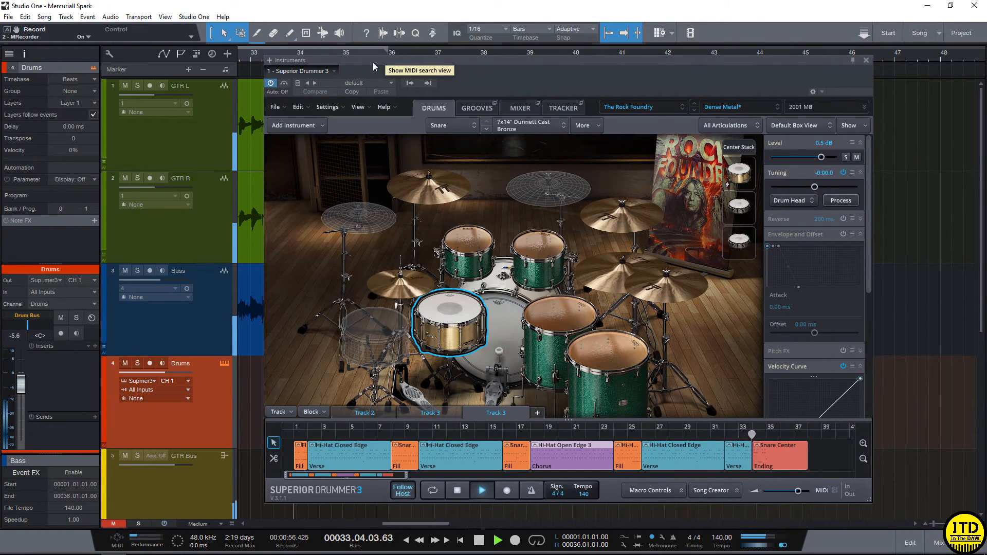
key(space)
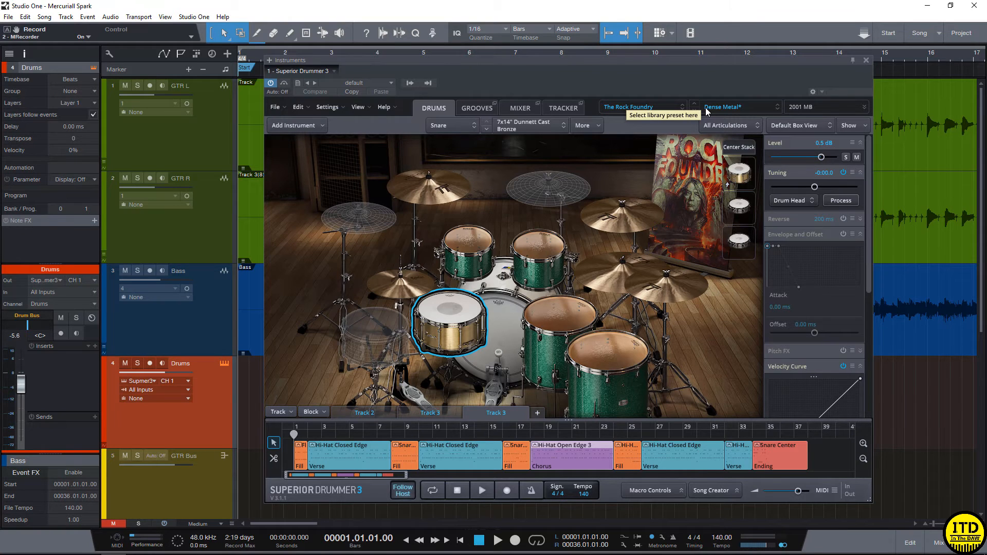
Step: Show the mixer console and move the Superior Drummer 3 window aside to reveal the track channels
key(F3)
drag(444, 64, 600, 52)
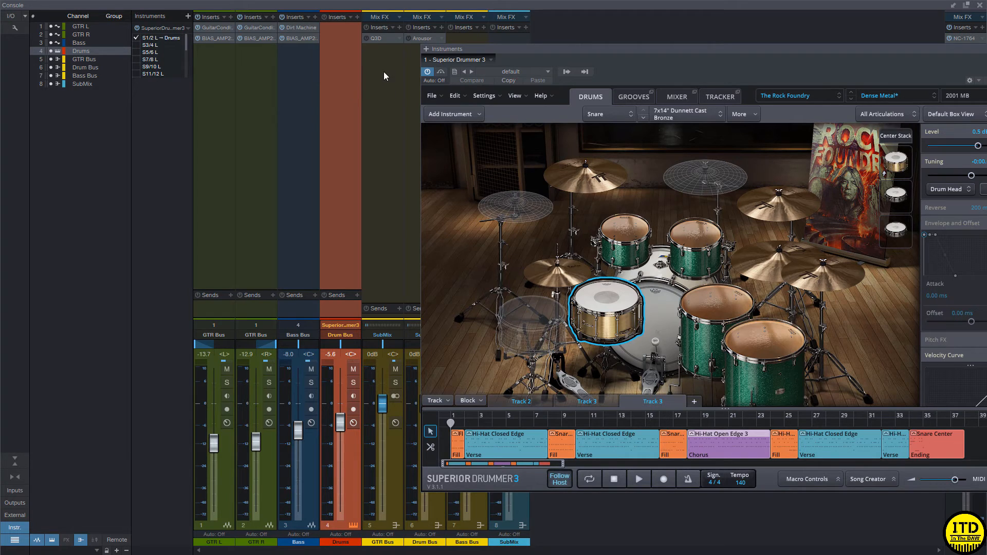
Step: Examine the track and bus inserts in the mixer console, return to the arrangement, and reposition the Superior Drummer 3 window
drag(529, 50, 611, 131)
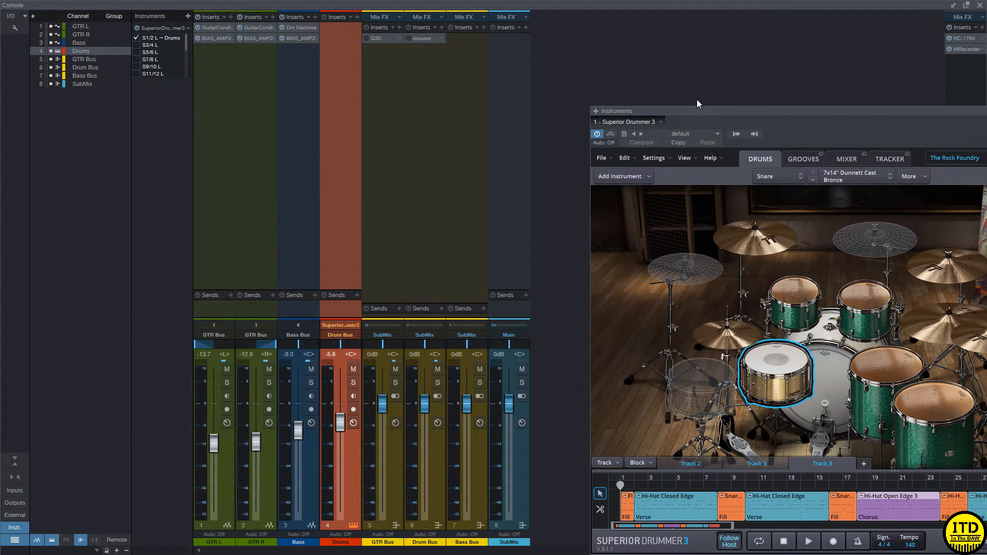
key(F3)
drag(678, 108, 388, 47)
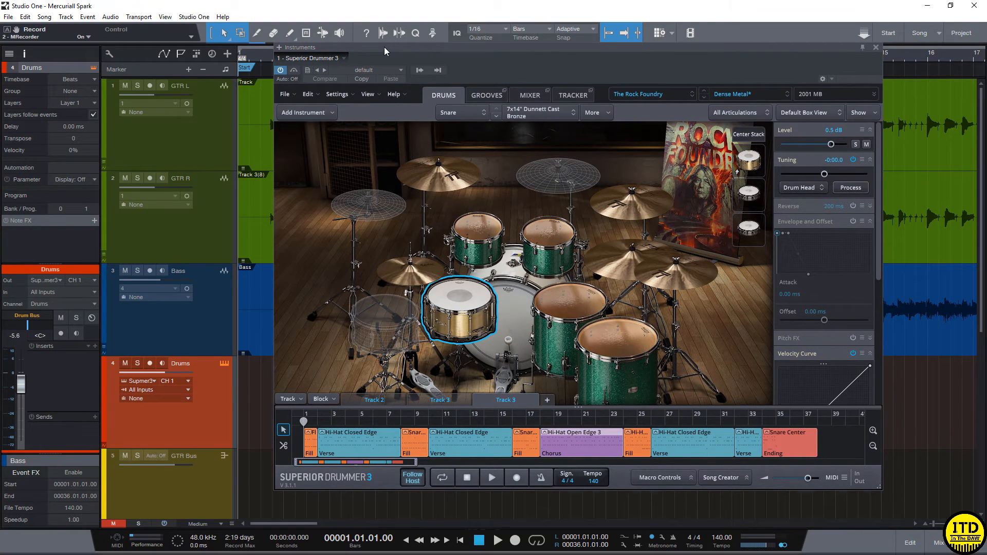
key(F3)
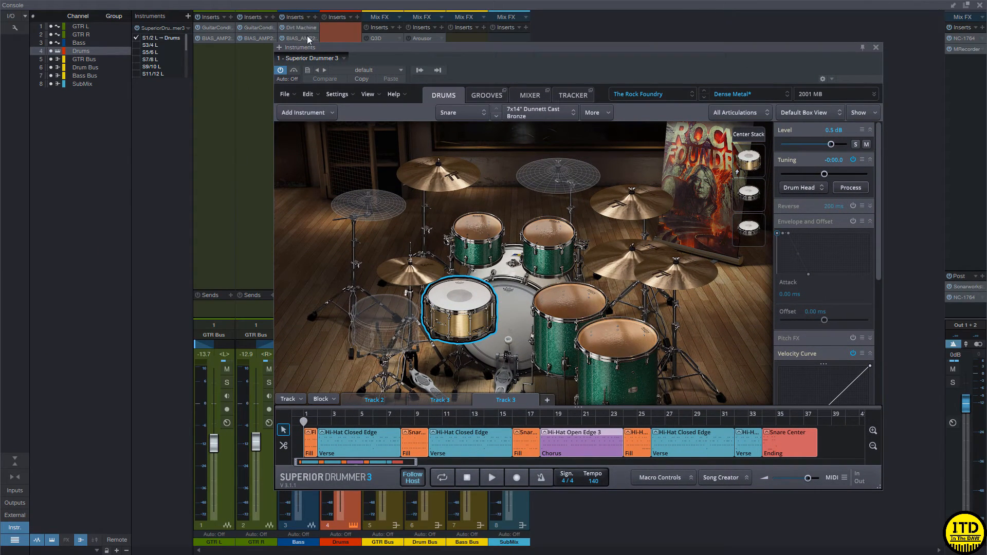
key(F3)
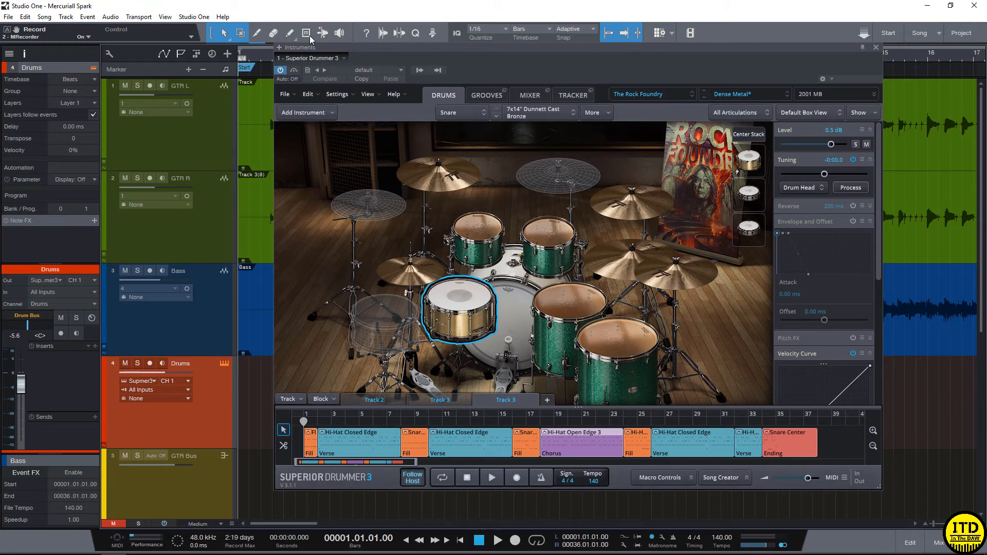
drag(390, 47, 362, 66)
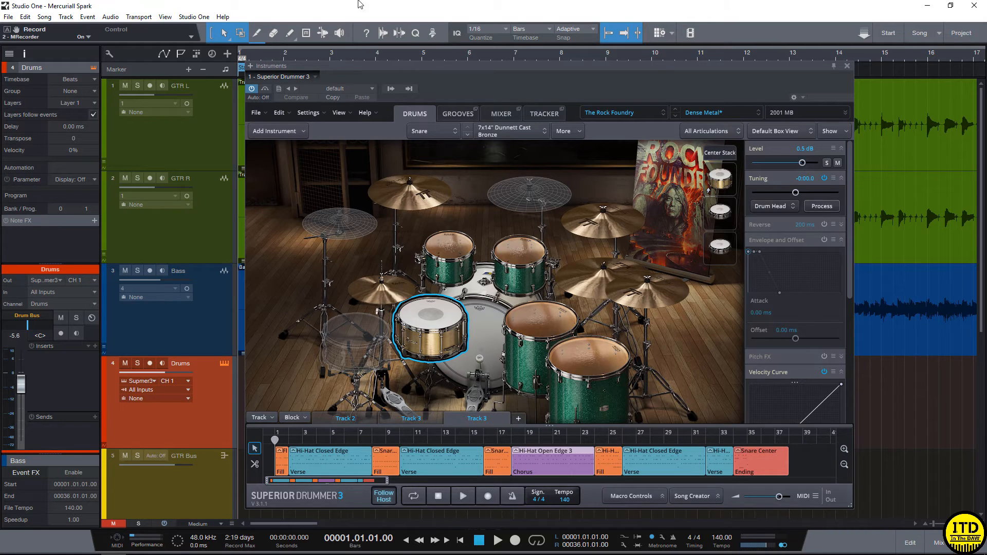
Step: Try an EQ as the third insert on the Kick channel of the drum mixer, and remove it
click(498, 116)
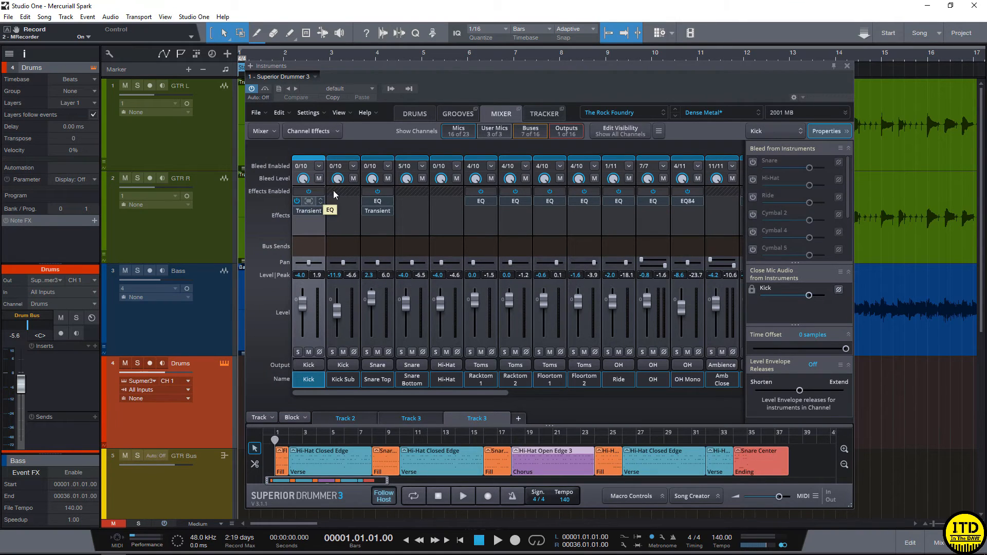
click(316, 221)
mouse_move(322, 234)
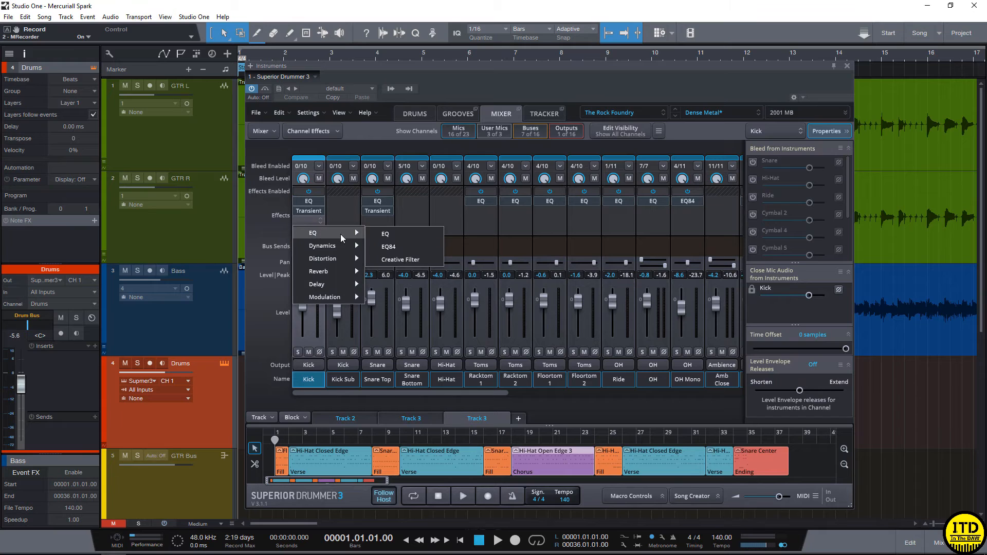
click(385, 234)
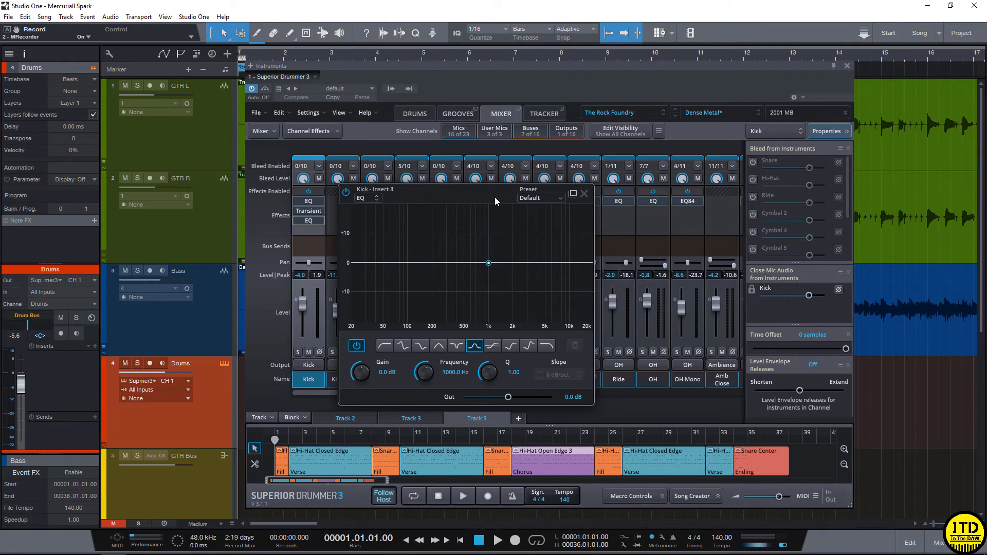
click(309, 220)
click(308, 220)
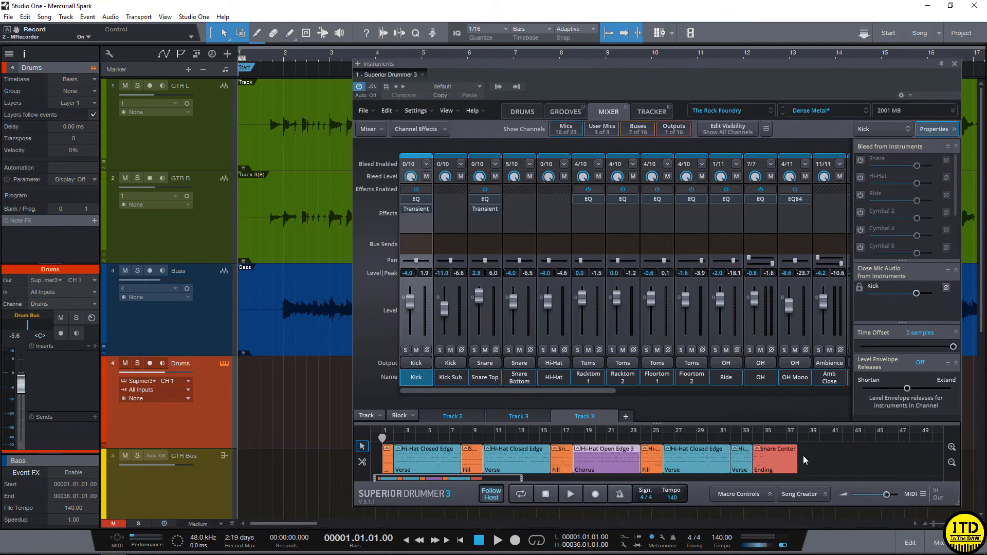
Step: Place the Track 3 groove as MIDI on the Drums track and play the song with the original groove blocks muted
scroll(303, 419, down, 3)
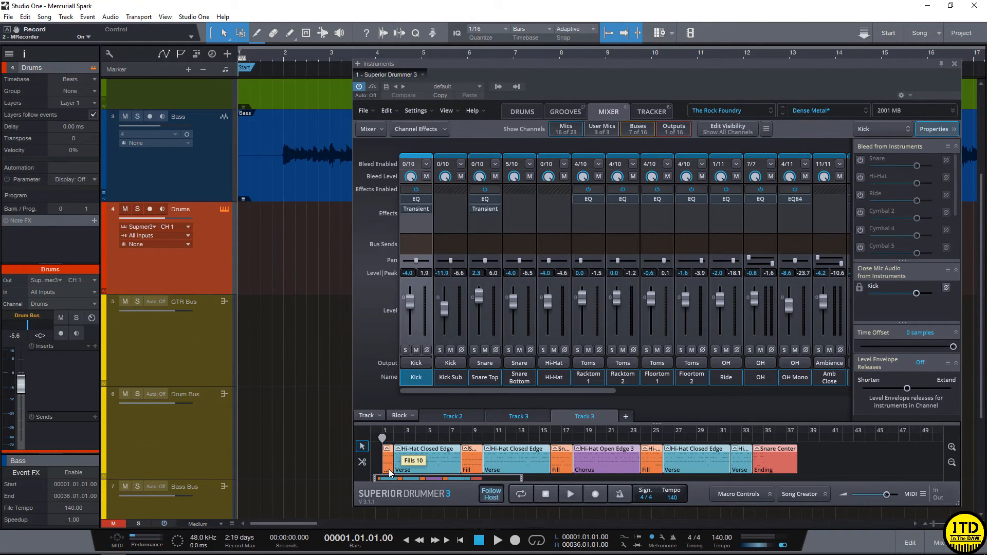
drag(390, 473, 253, 261)
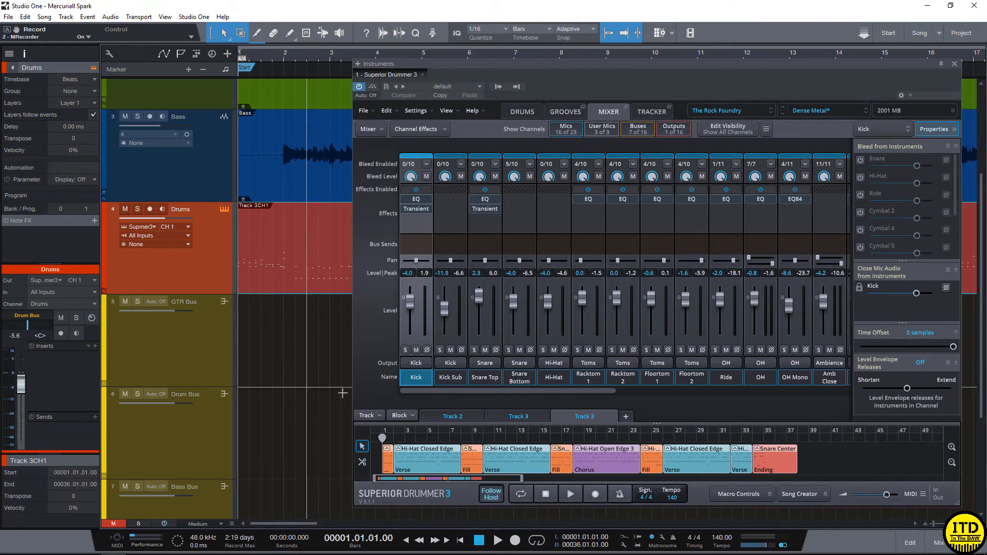
right_click(735, 455)
mouse_move(764, 352)
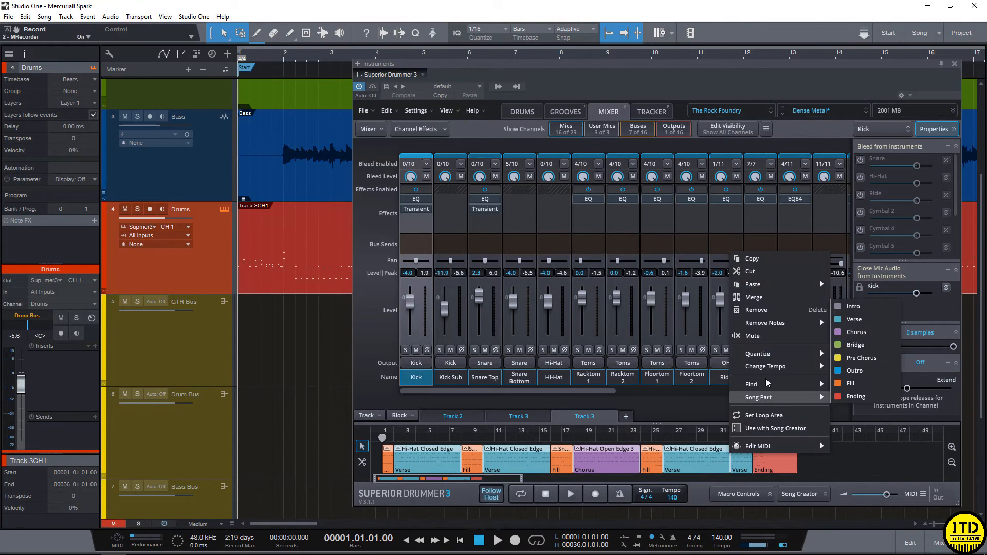
click(759, 334)
key(space)
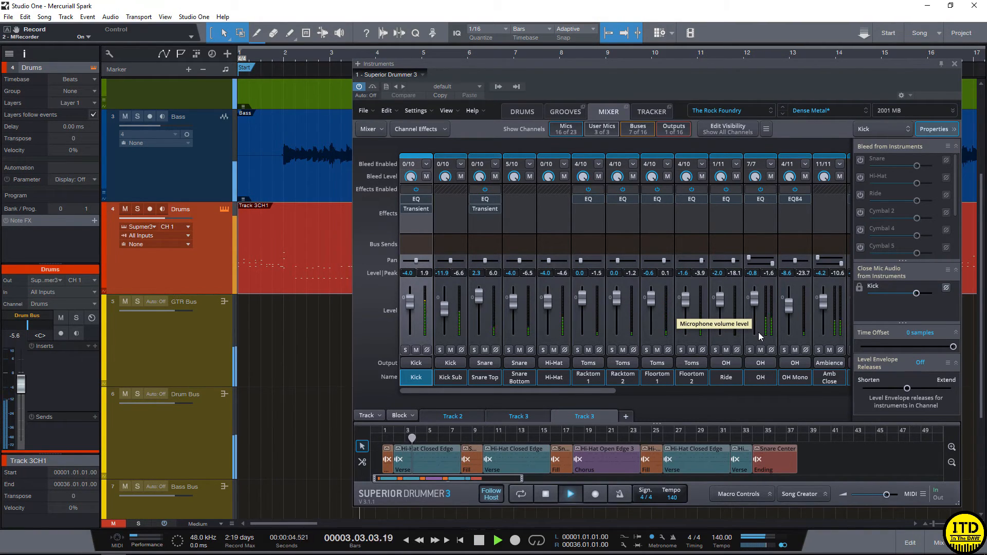
key(space)
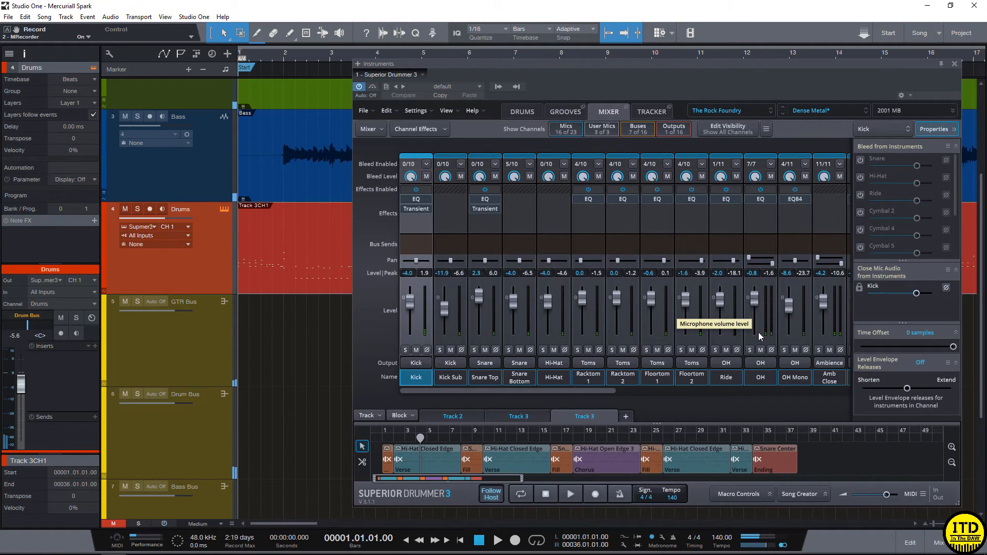
Step: Remove the MIDI part from the Drums track and unmute the groove blocks in Track 3
key(Up)
right_click(784, 459)
mouse_move(811, 406)
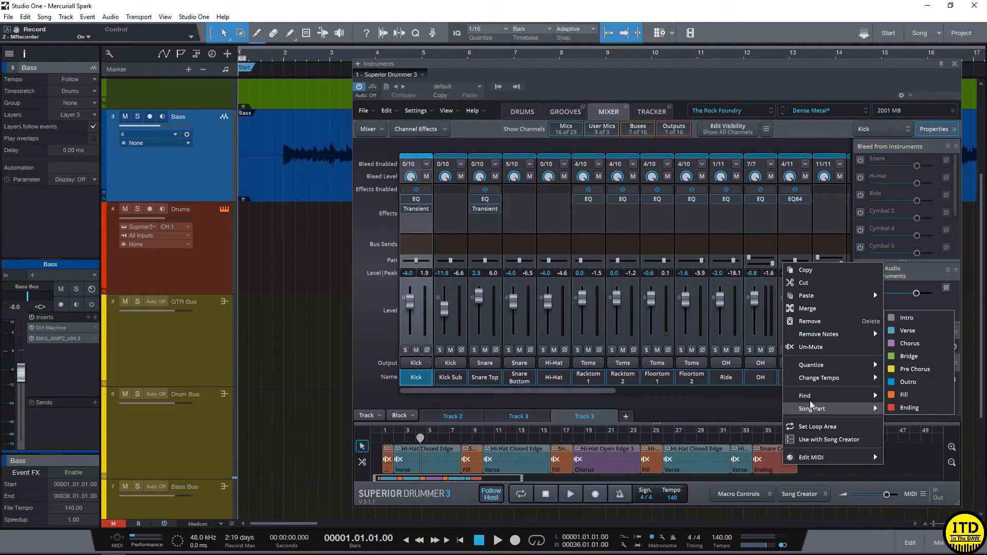
click(805, 347)
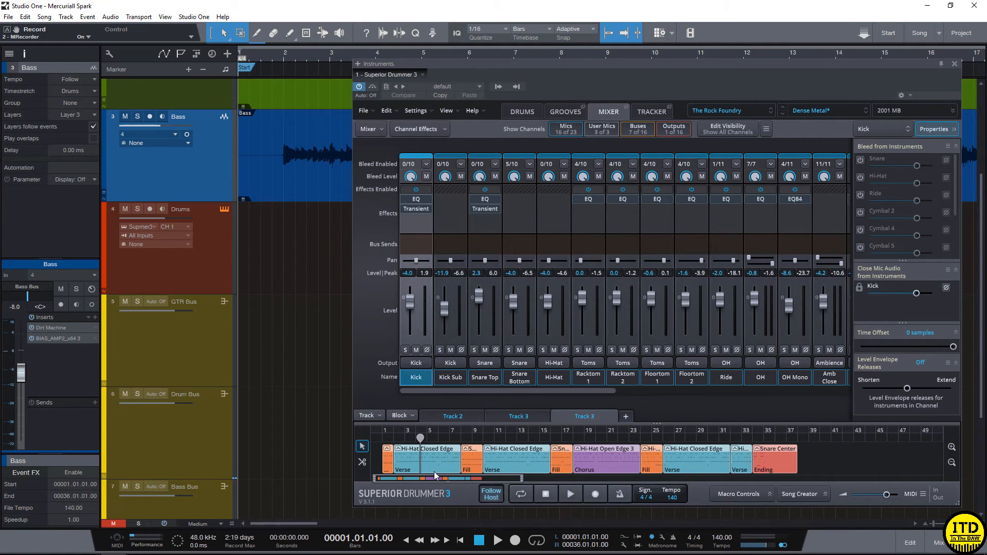
Step: Return to the drum kit view and open the first verse block in the Grid Editor
click(520, 112)
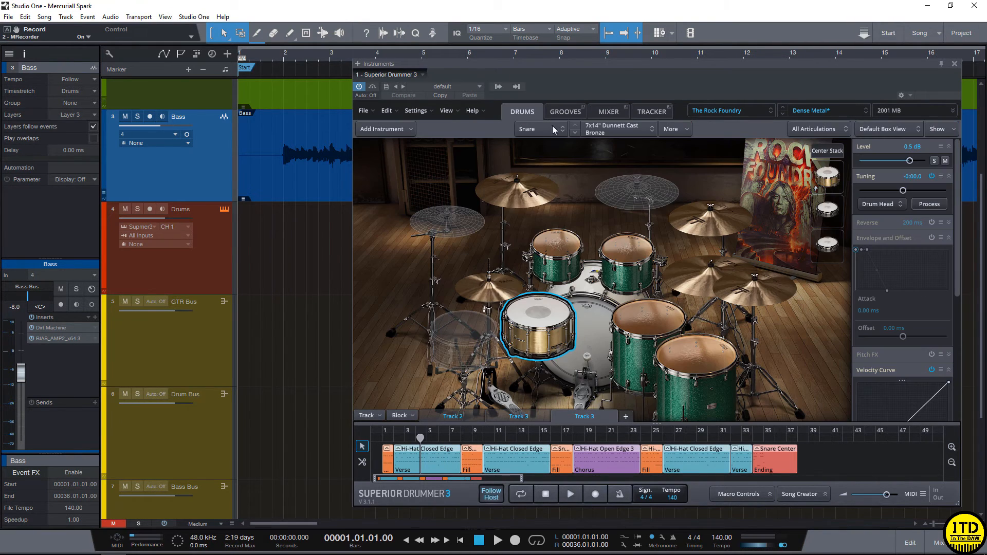
double_click(434, 471)
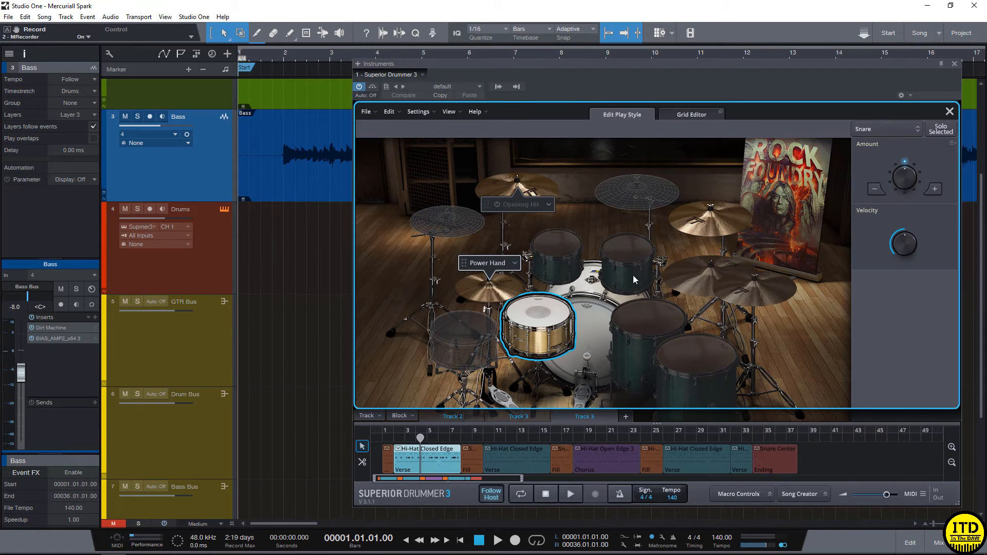
click(687, 115)
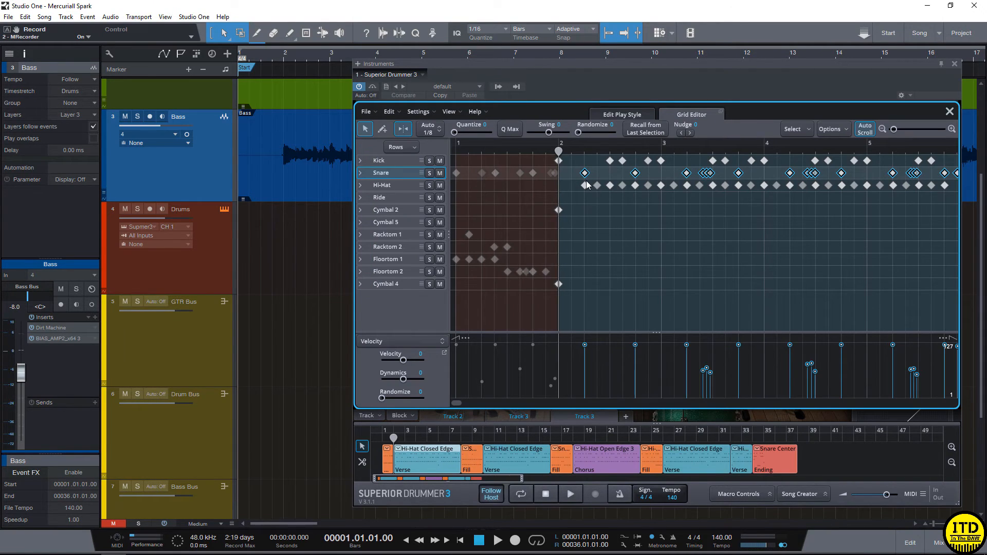
Step: Expand the Snare row, audition its articulations from Center (Stack) through Ruff, and collapse the row again
click(360, 173)
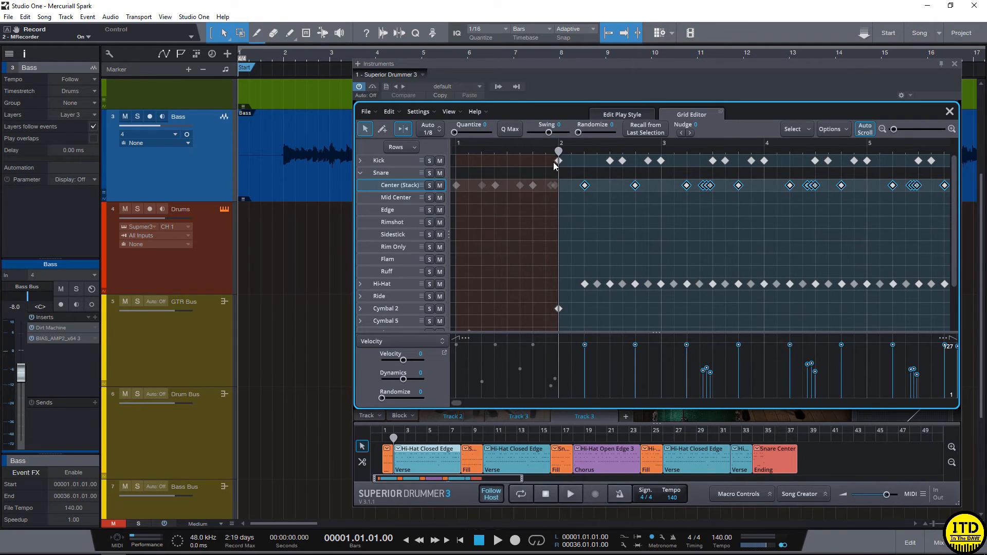
click(396, 199)
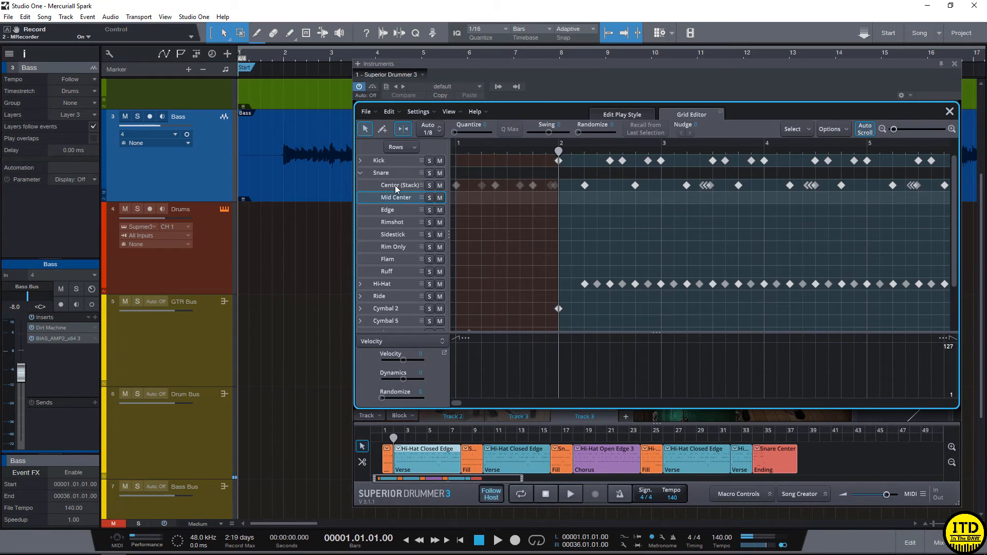
click(394, 185)
click(394, 198)
click(394, 208)
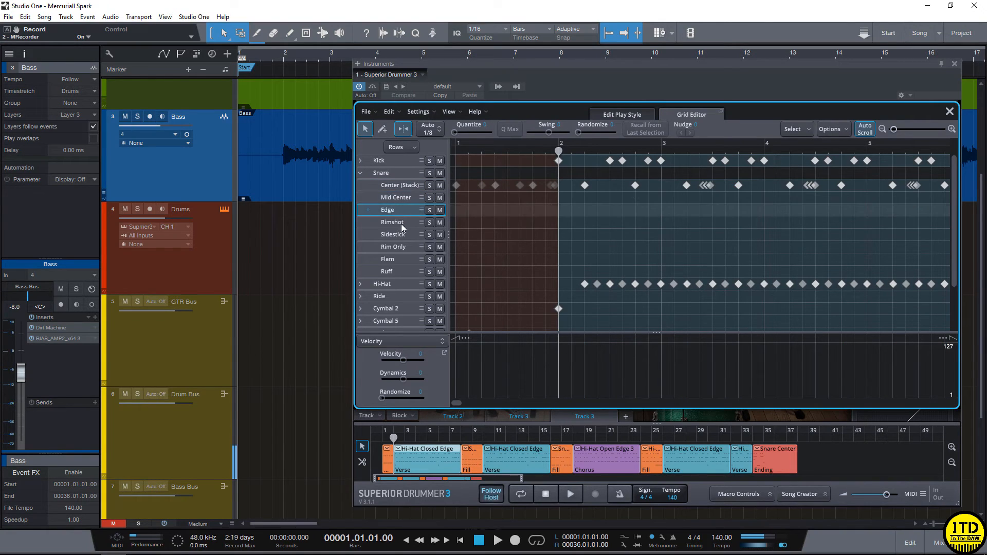
click(402, 225)
click(395, 236)
click(397, 247)
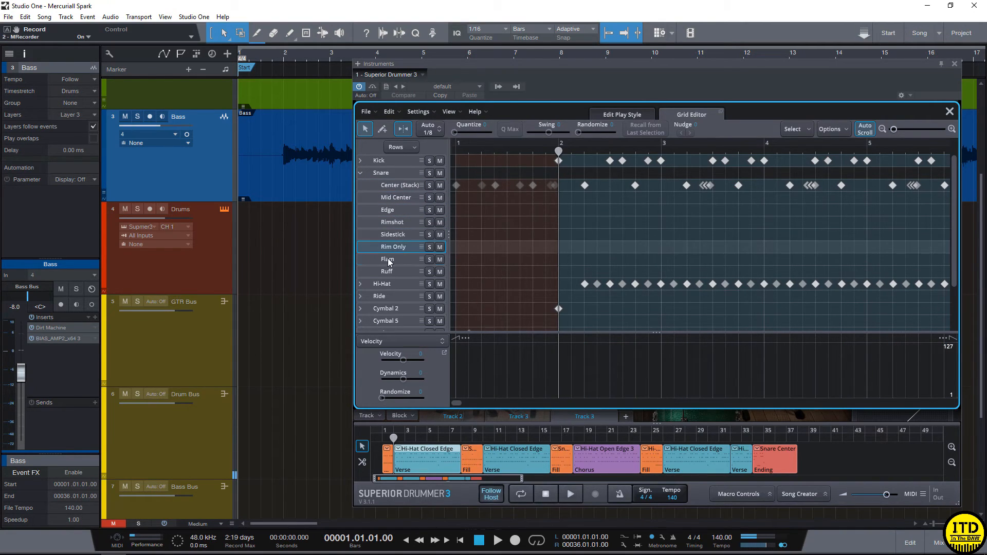
click(389, 260)
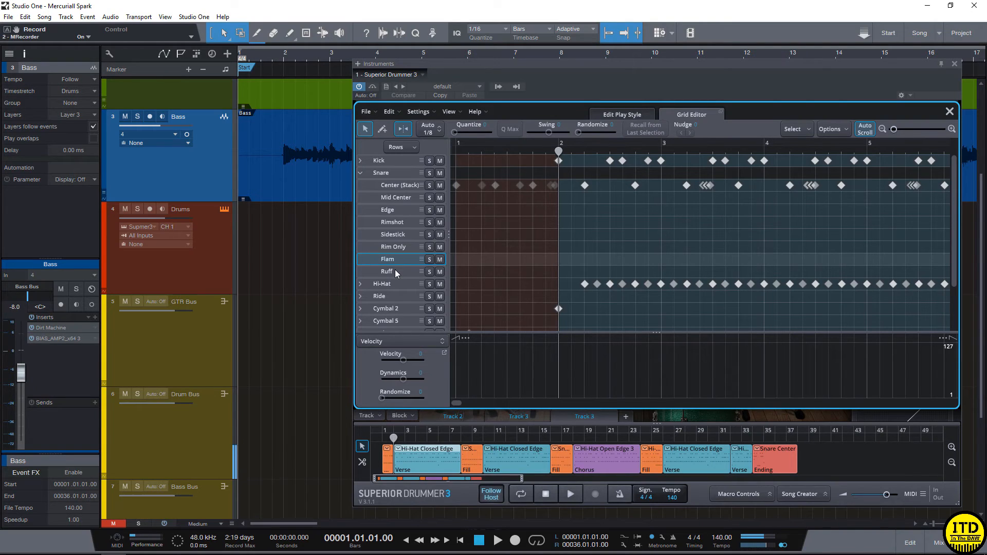
click(392, 272)
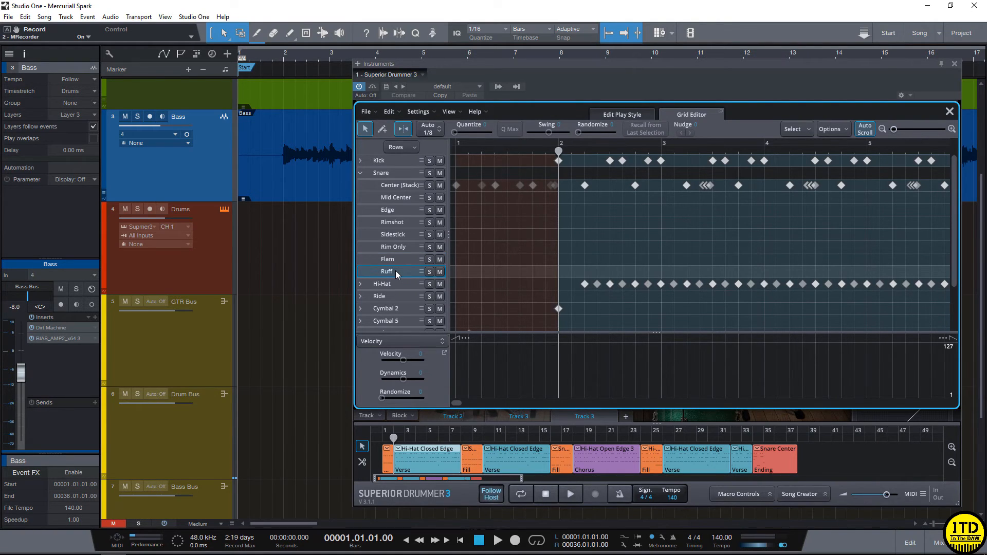
click(360, 173)
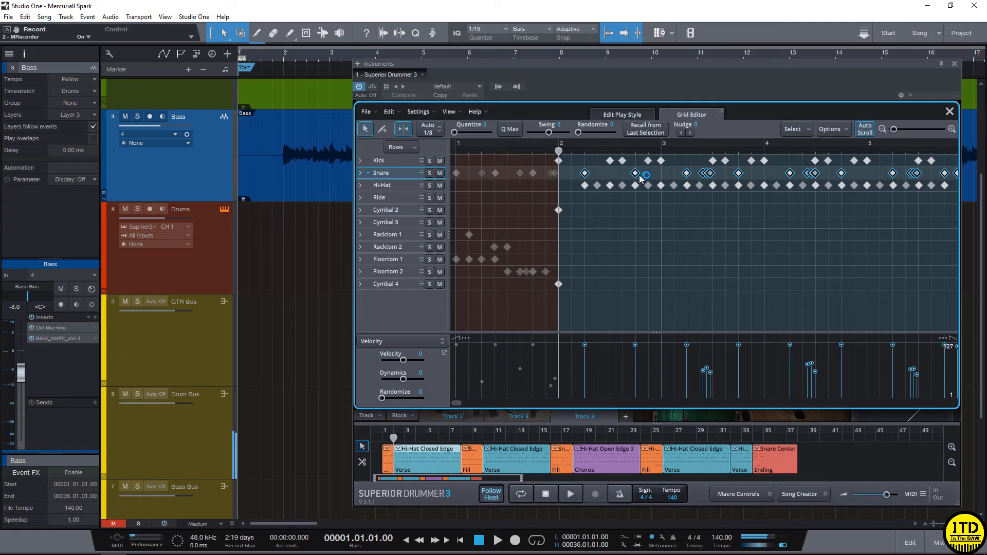
Step: Shift the first verse block's snare hits slightly later in the grid, deselect them, and close the Grid Editor
mouse_move(639, 175)
mouse_down()
mouse_move(649, 176)
mouse_move(640, 178)
mouse_up()
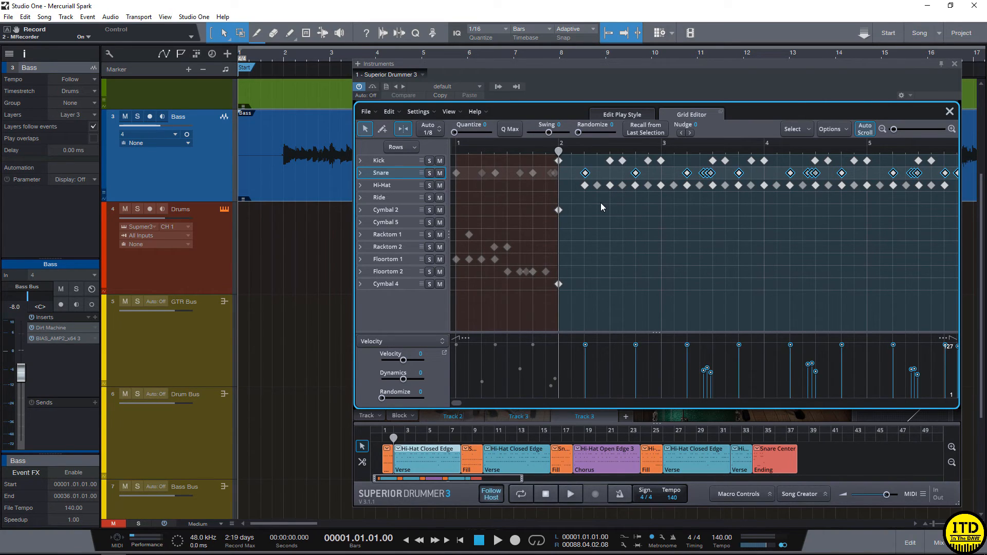
click(813, 128)
click(812, 181)
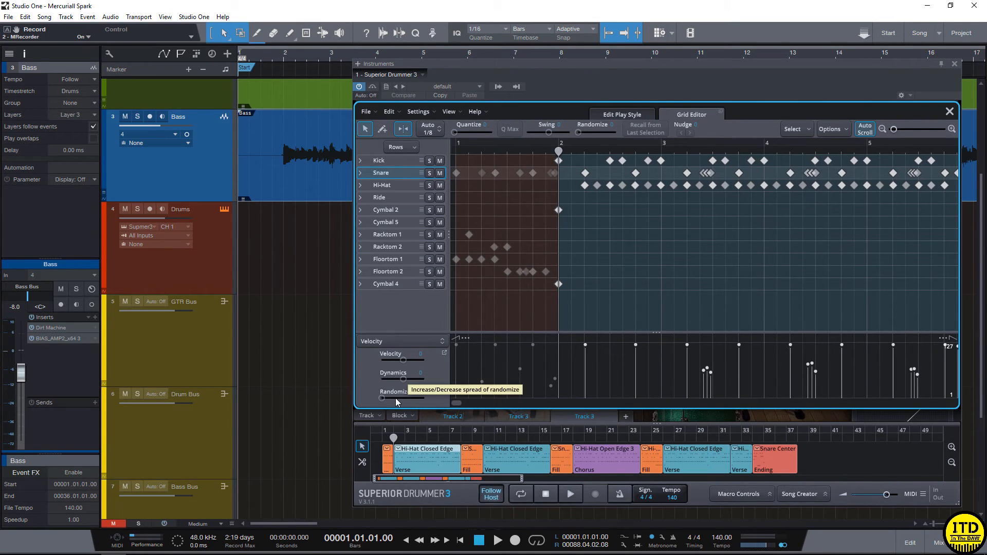
click(949, 111)
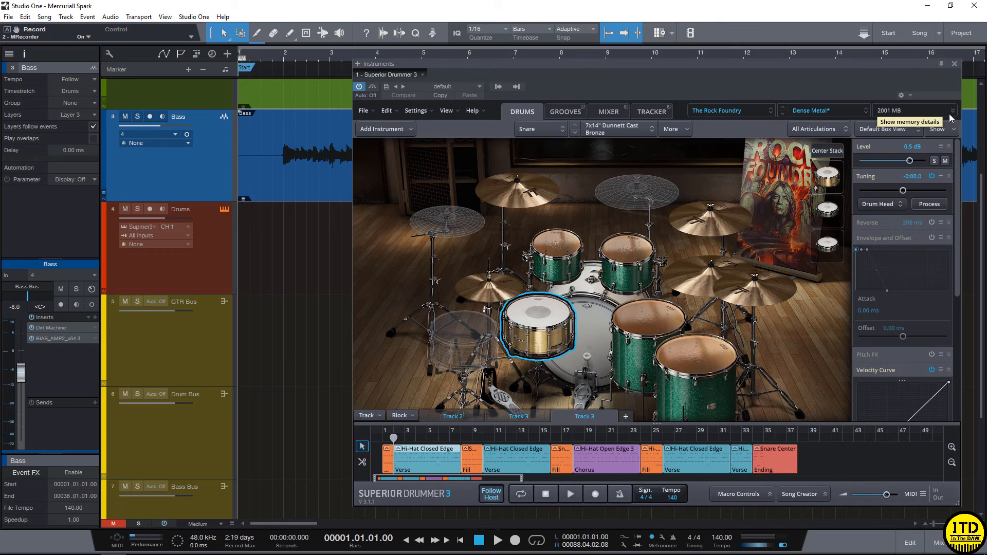
Step: Show the groove browser, open the chorus block in the Grid Editor, and move the window down to reveal the tracks
drag(616, 63, 553, 57)
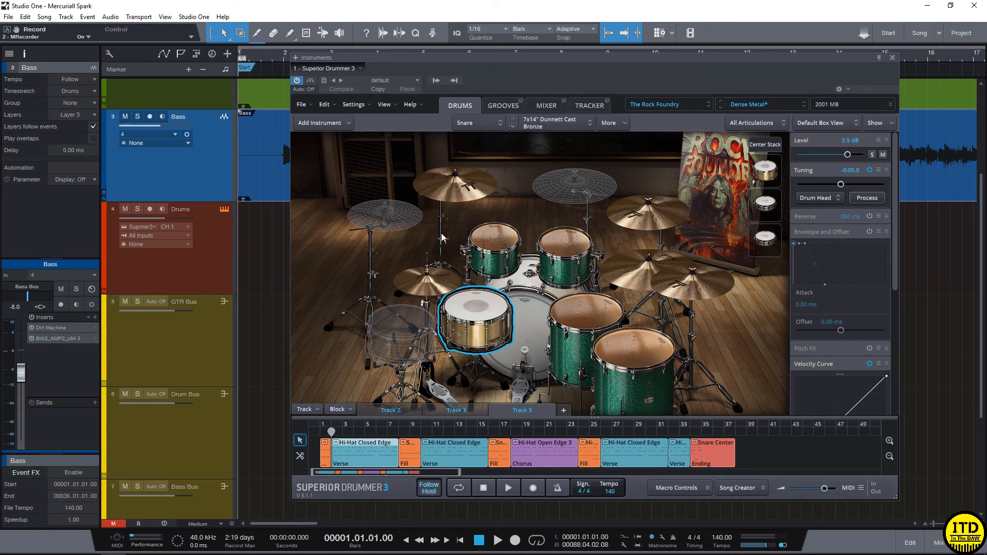
click(503, 105)
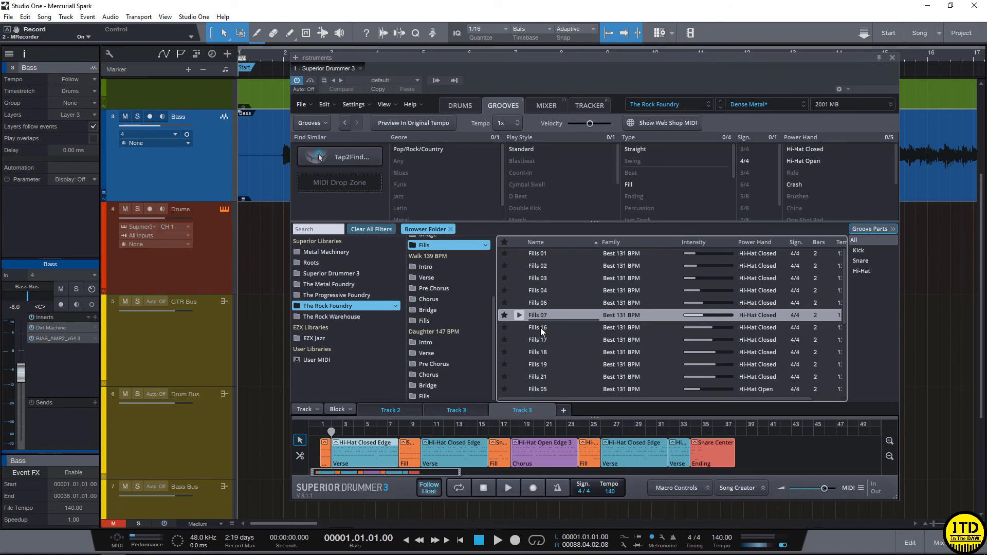
double_click(549, 462)
drag(442, 60, 391, 167)
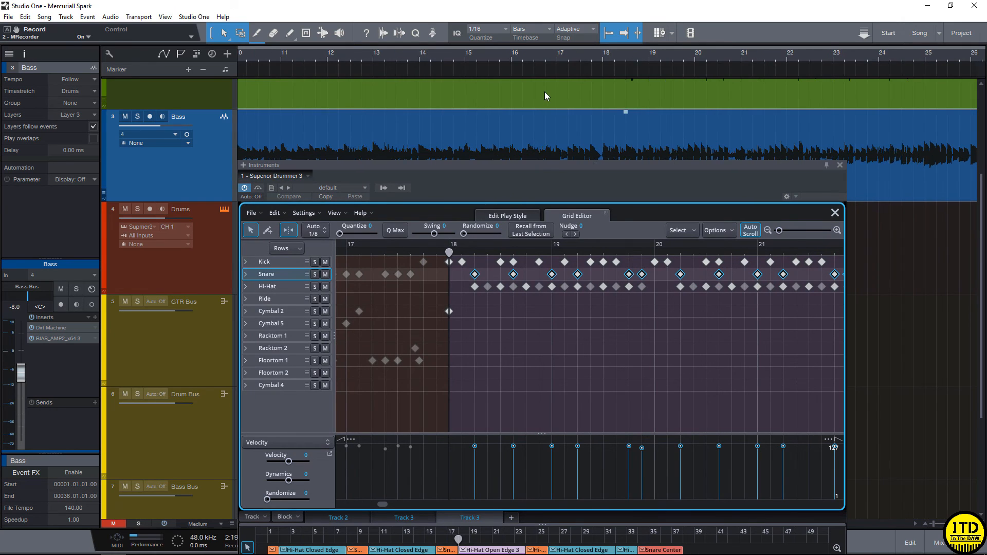
Step: Zoom the song timeline in around bar 18 and play the chorus to compare the drum grid with the bass
drag(604, 68, 604, 114)
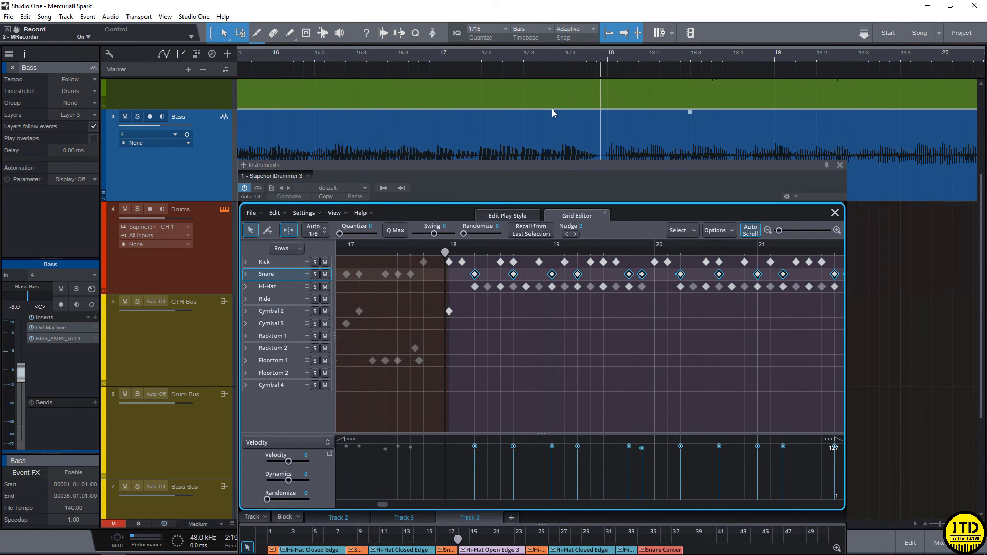
key(space)
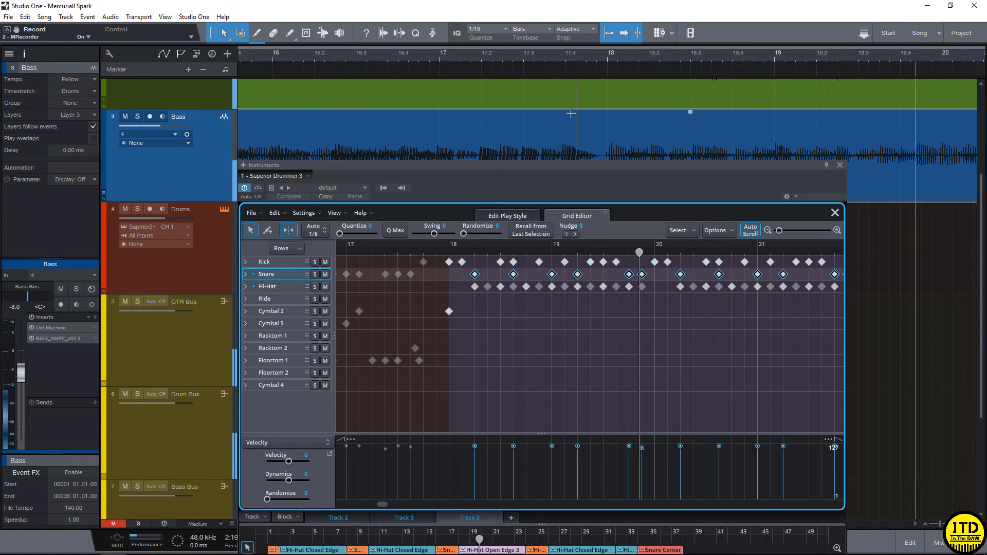
key(space)
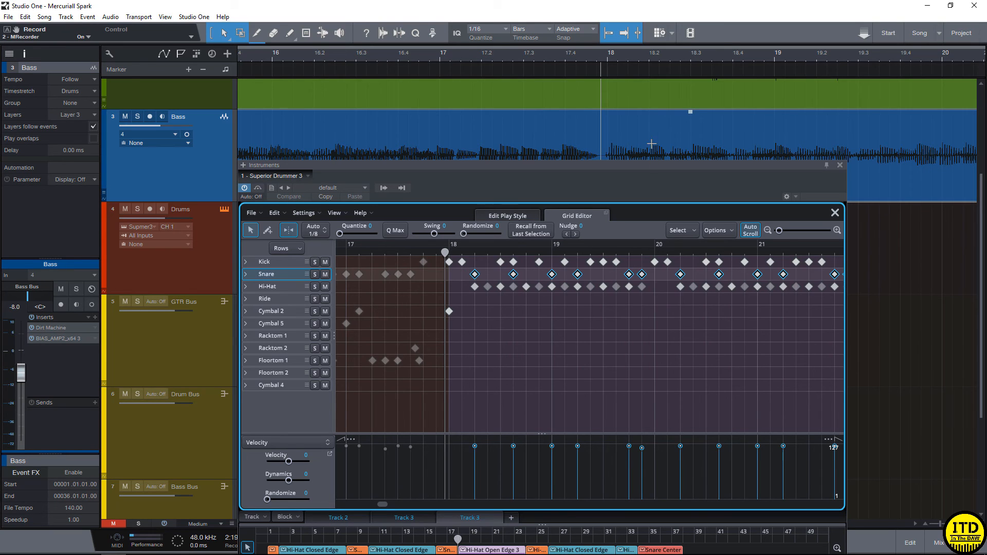
Step: Close the Grid Editor and move the Superior Drummer 3 window back up over the arrangement
click(829, 213)
drag(696, 165, 697, 83)
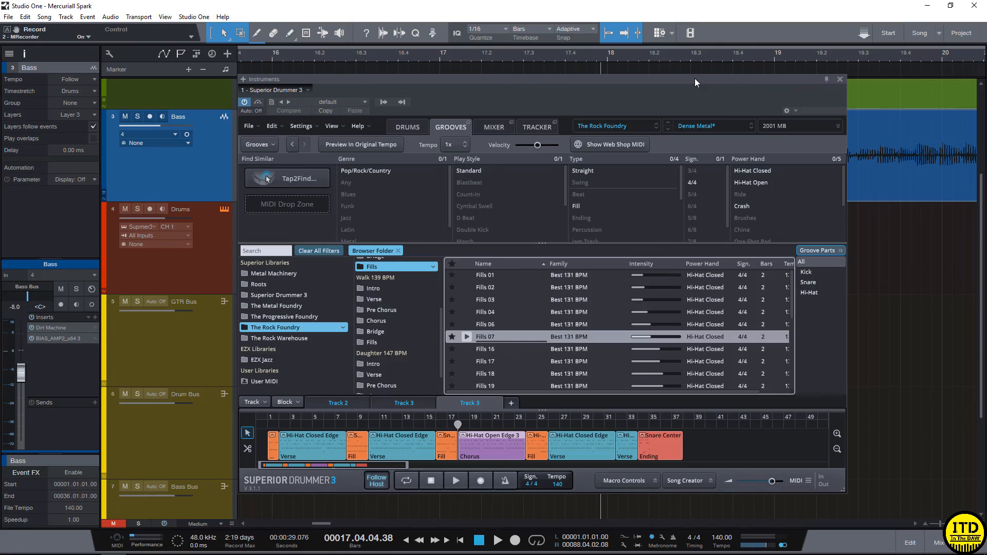
key(F3)
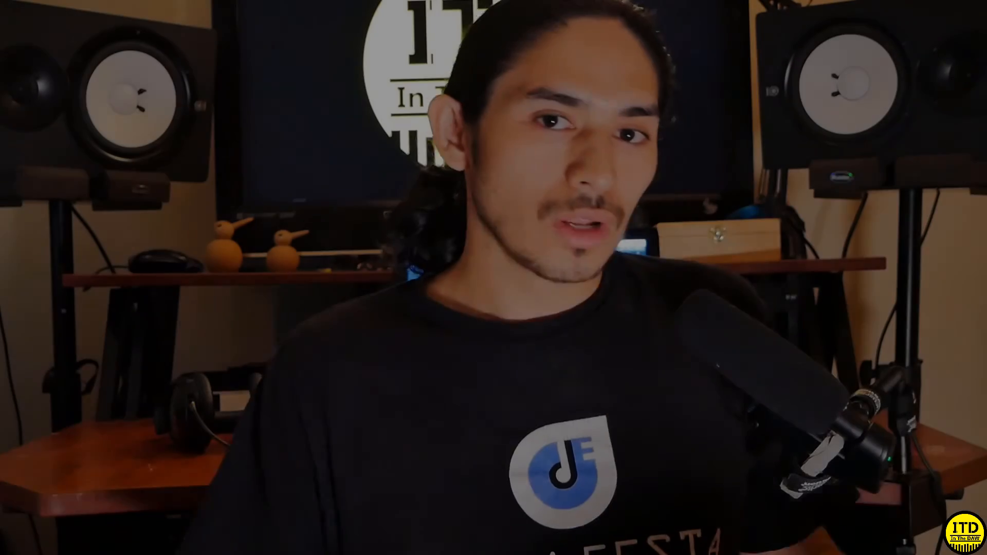